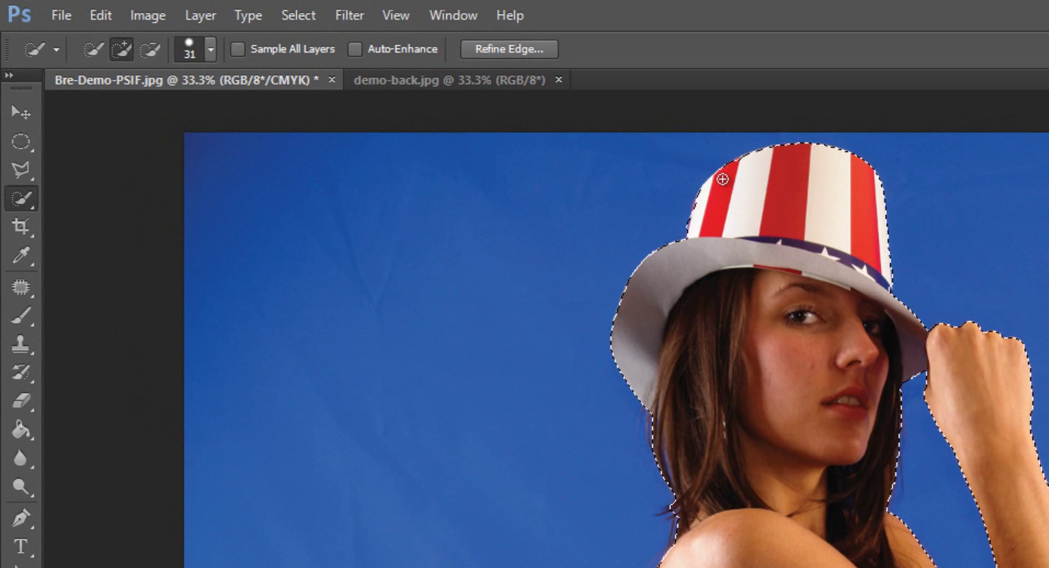
# Step: Open Refine Edge from the Select menu for the woman's selection
pyautogui.click(299, 13)
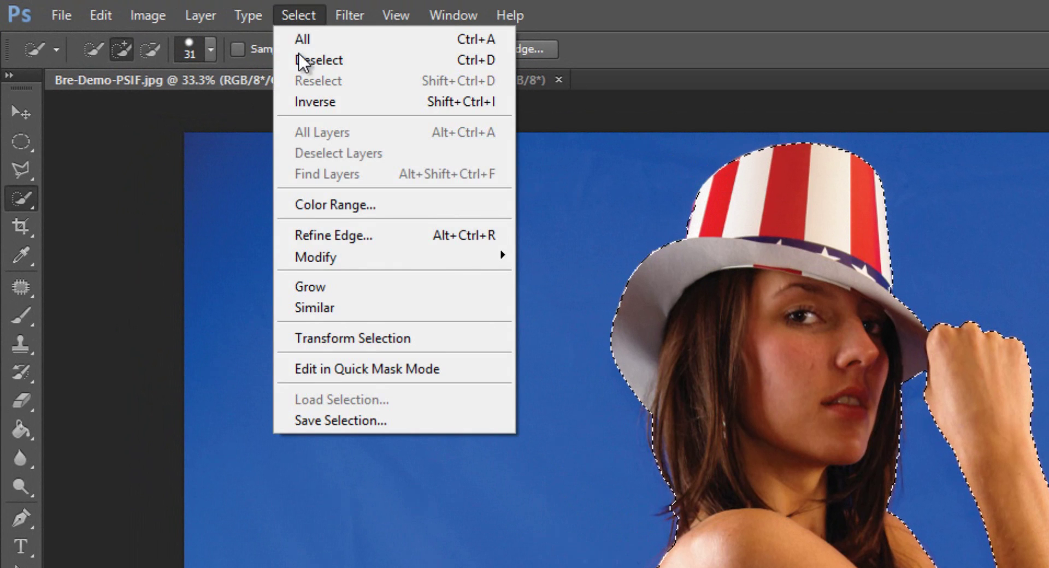
pyautogui.click(339, 239)
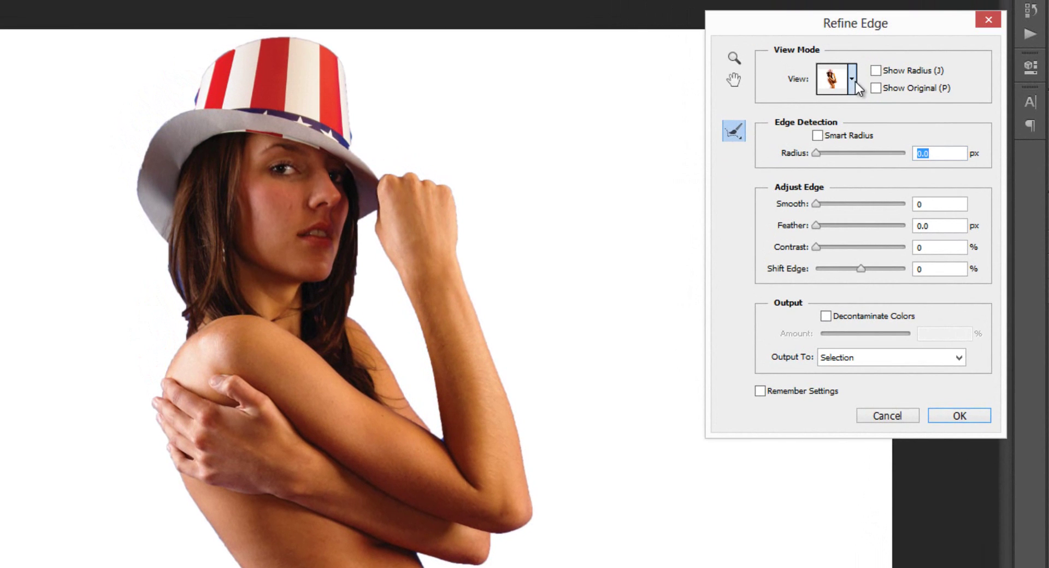
# Step: Keep the On White view mode and enable Smart Radius edge detection
pyautogui.click(852, 81)
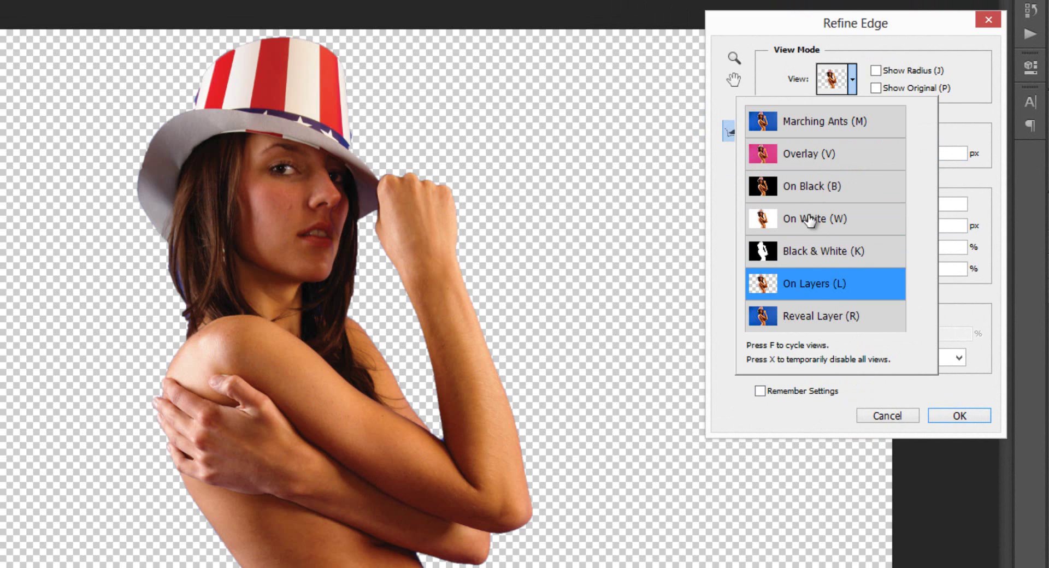
pyautogui.click(830, 421)
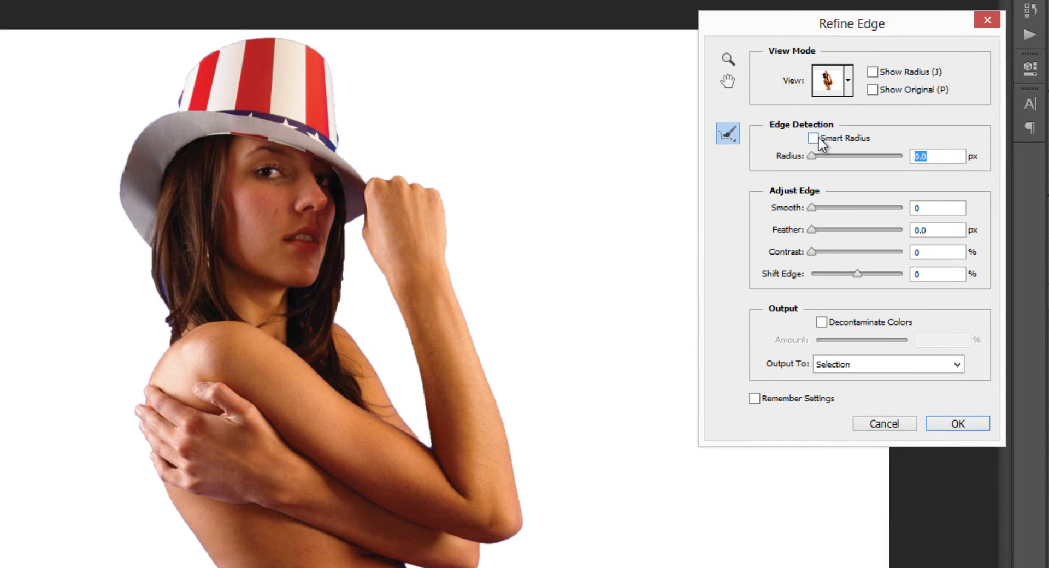
pyautogui.click(819, 135)
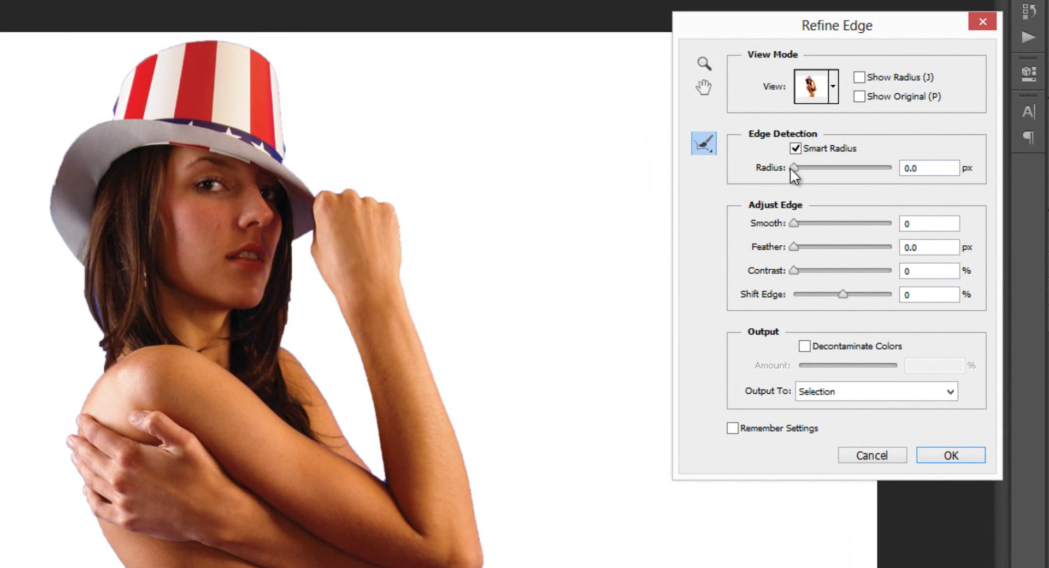
# Step: Set the edge Radius to 3.1 px and zoom the preview onto the hat and face
pyautogui.moveTo(794, 165); pyautogui.dragTo(809, 175)
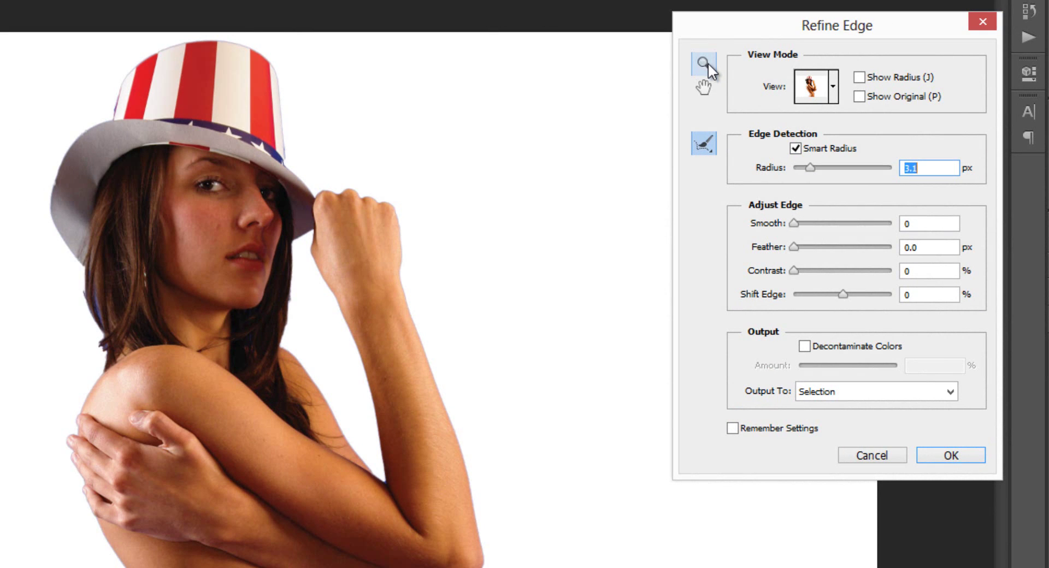
pyautogui.click(704, 63)
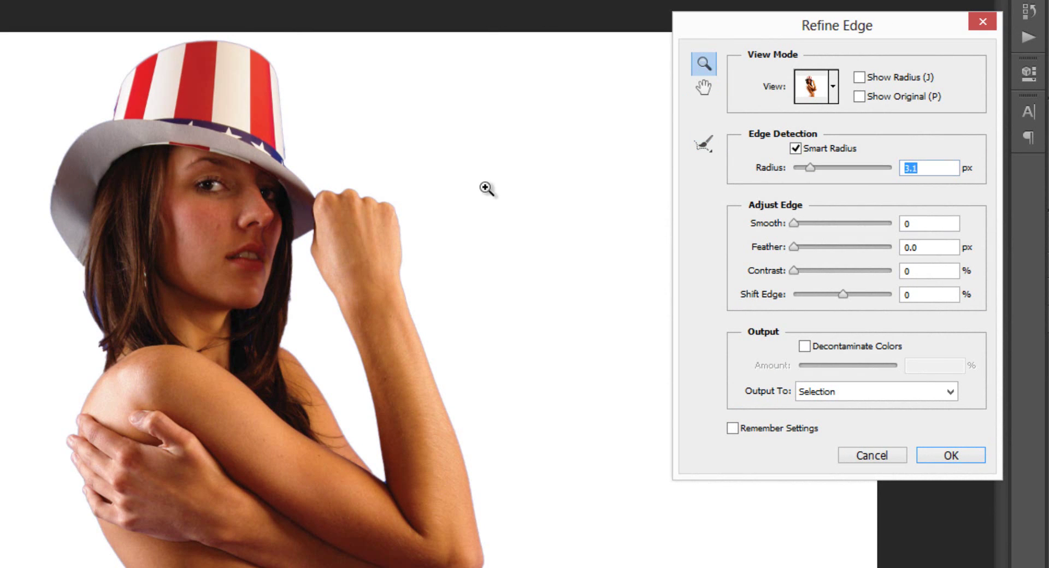
pyautogui.click(417, 233)
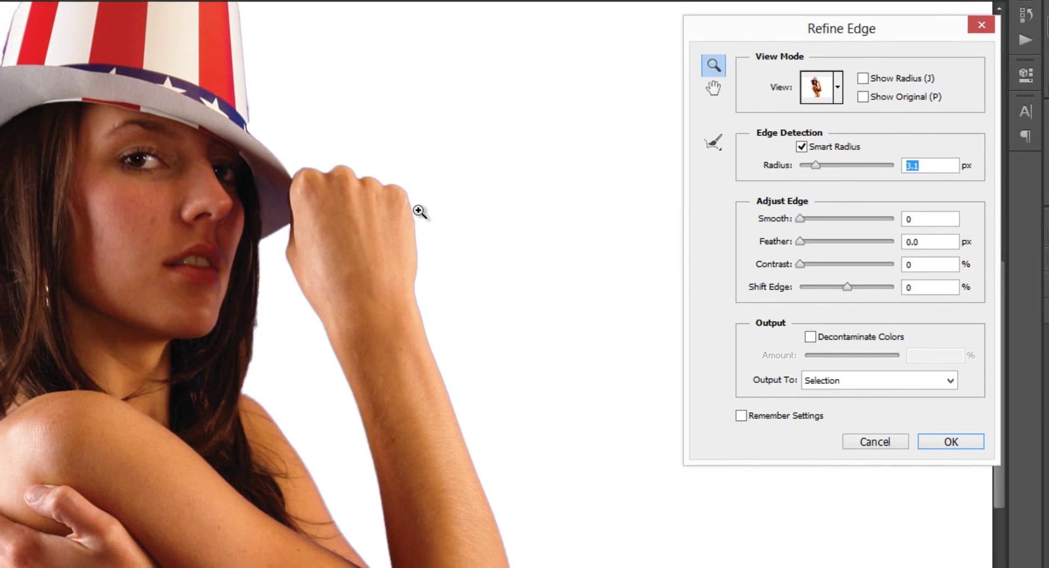
pyautogui.click(412, 223)
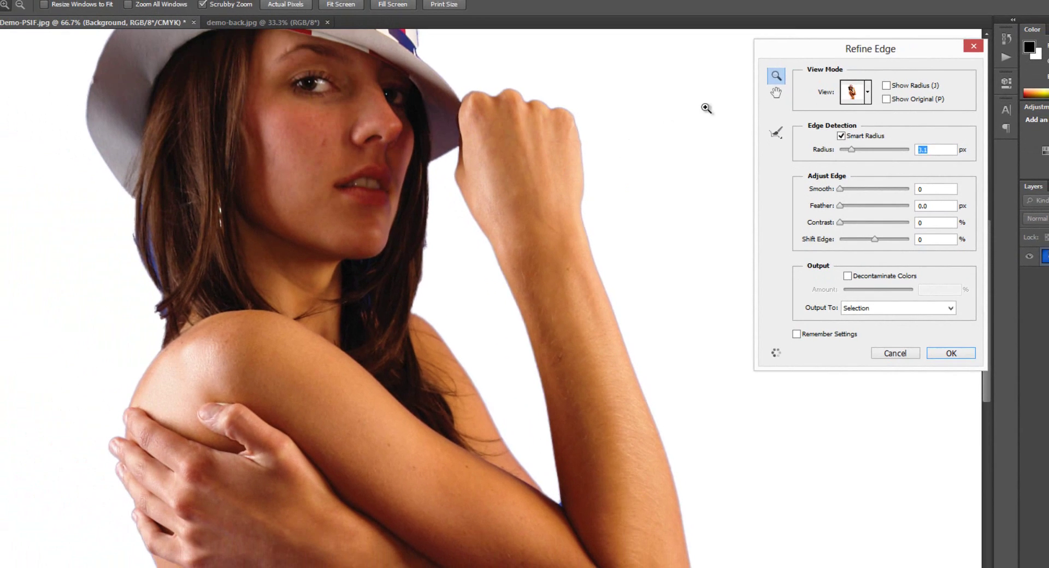
pyautogui.click(776, 94)
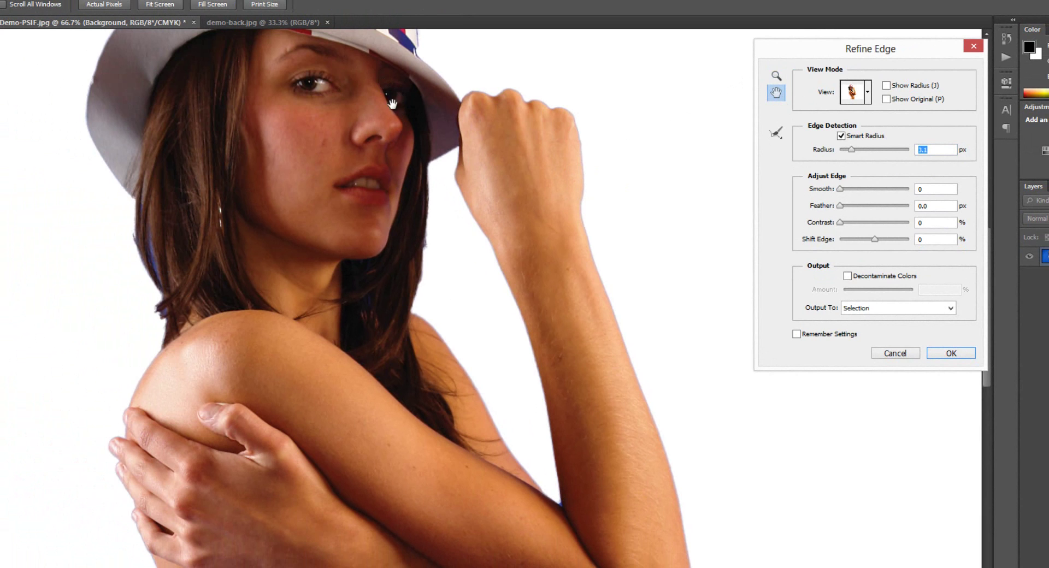
pyautogui.moveTo(392, 103); pyautogui.dragTo(639, 224)
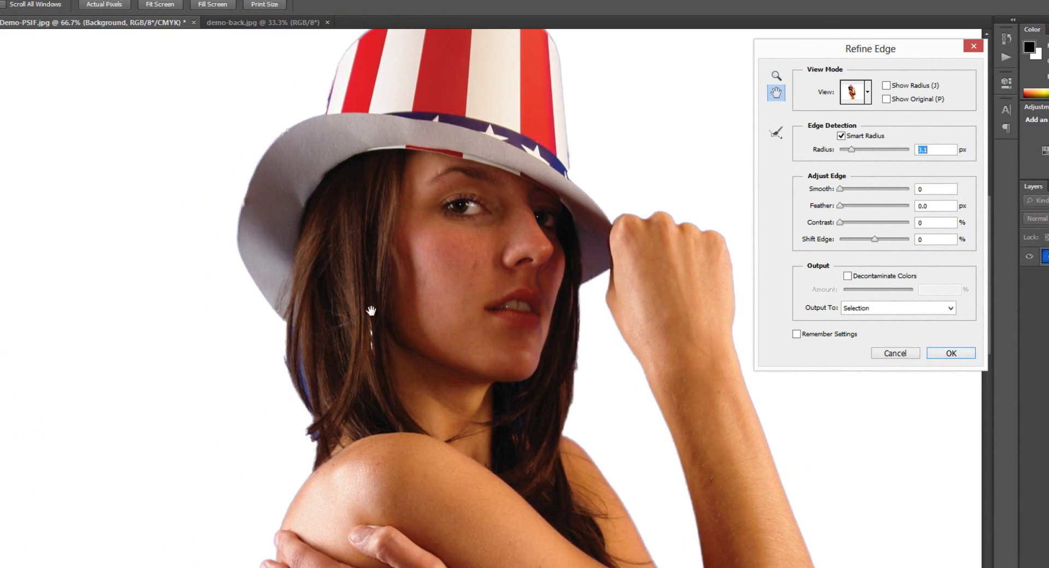
pyautogui.moveTo(371, 311); pyautogui.dragTo(420, 271)
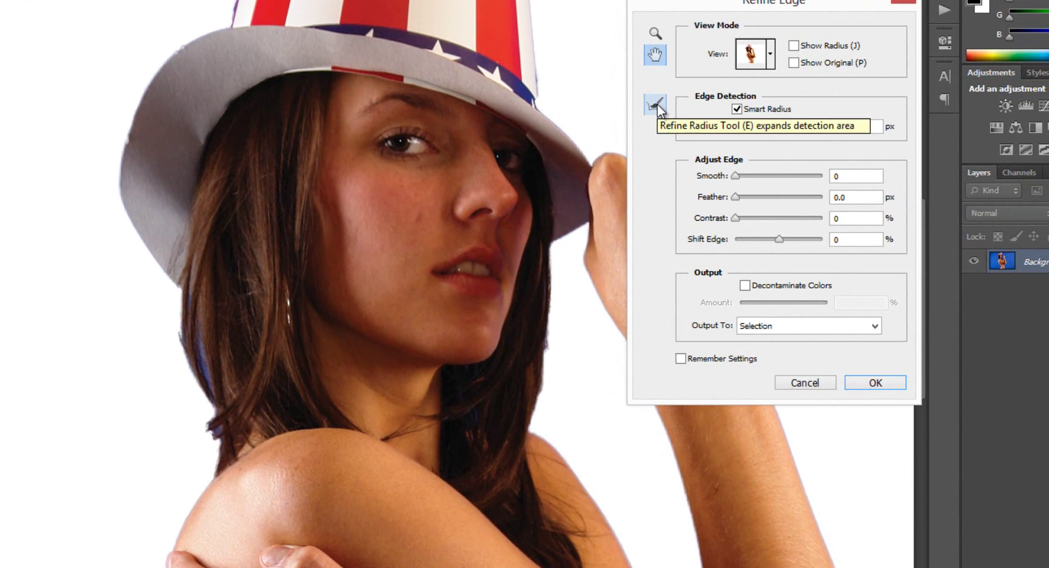
# Step: With the Refine Radius tool, brush along the left edge of the hair and brim
pyautogui.click(657, 104)
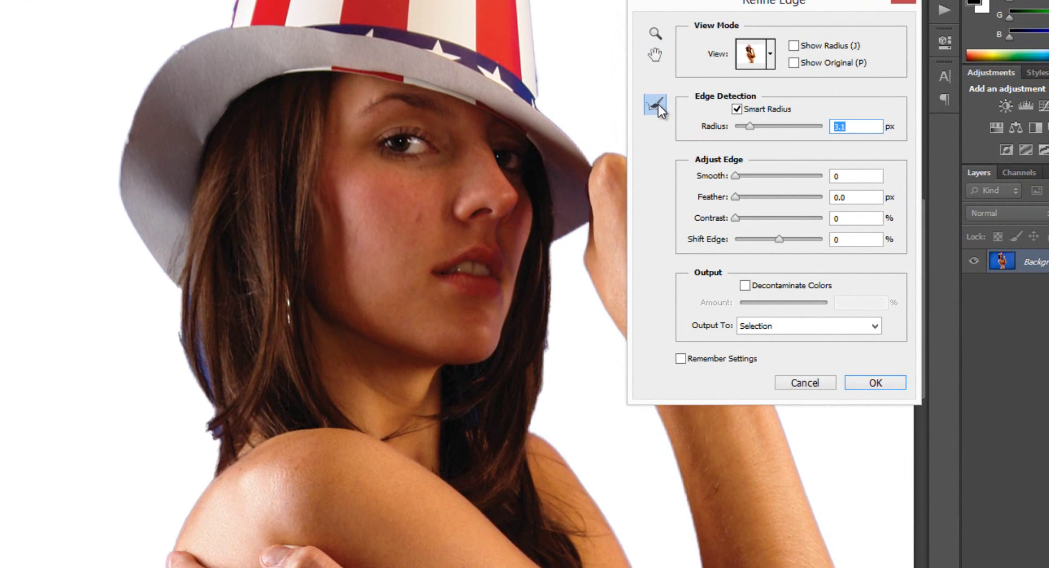
pyautogui.click(658, 104)
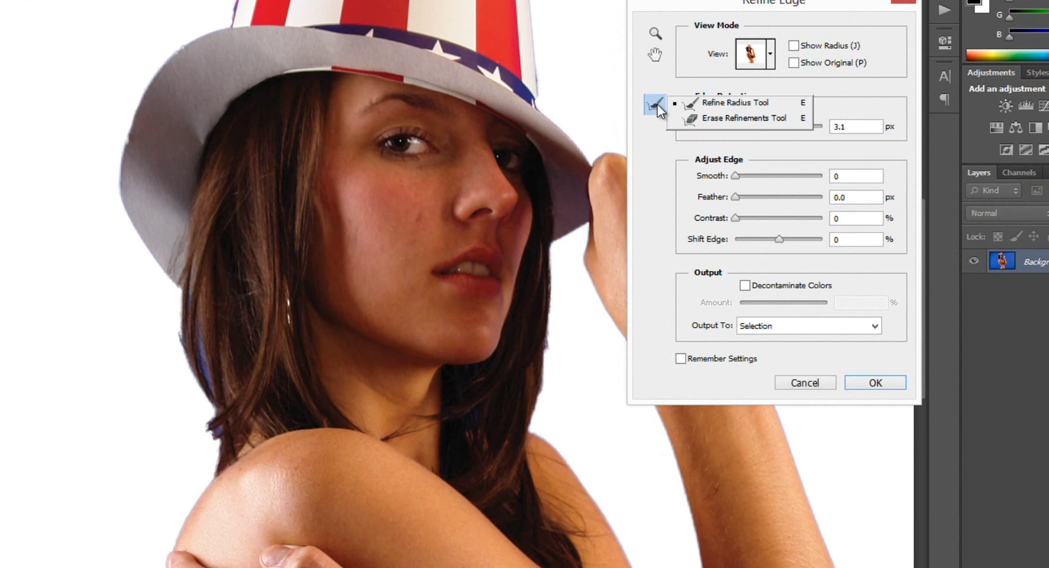
pyautogui.click(654, 104)
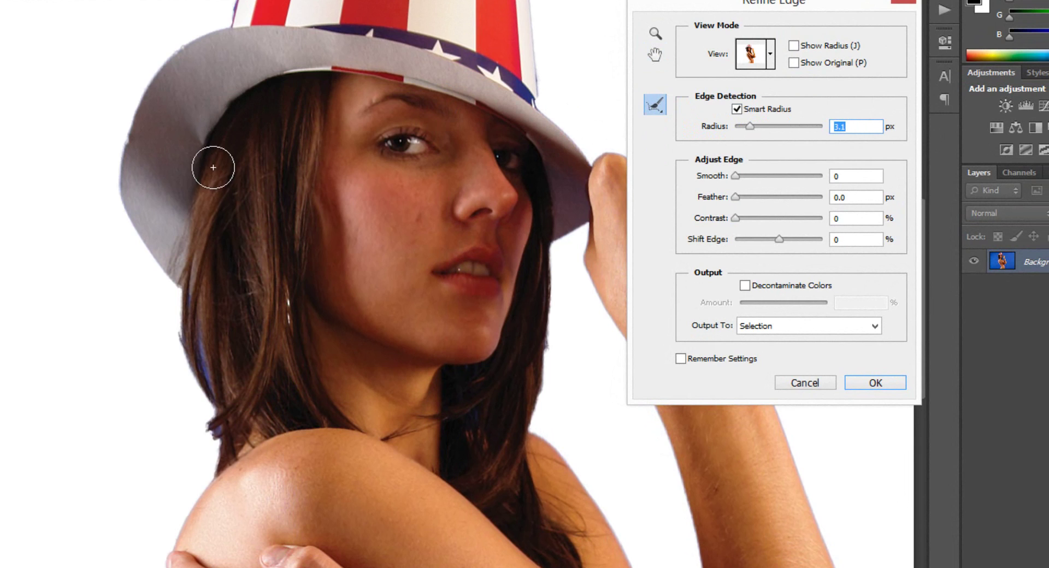
pyautogui.moveTo(213, 168)
pyautogui.mouseDown()
pyautogui.moveTo(187, 300)
pyautogui.moveTo(176, 285)
pyautogui.mouseUp()
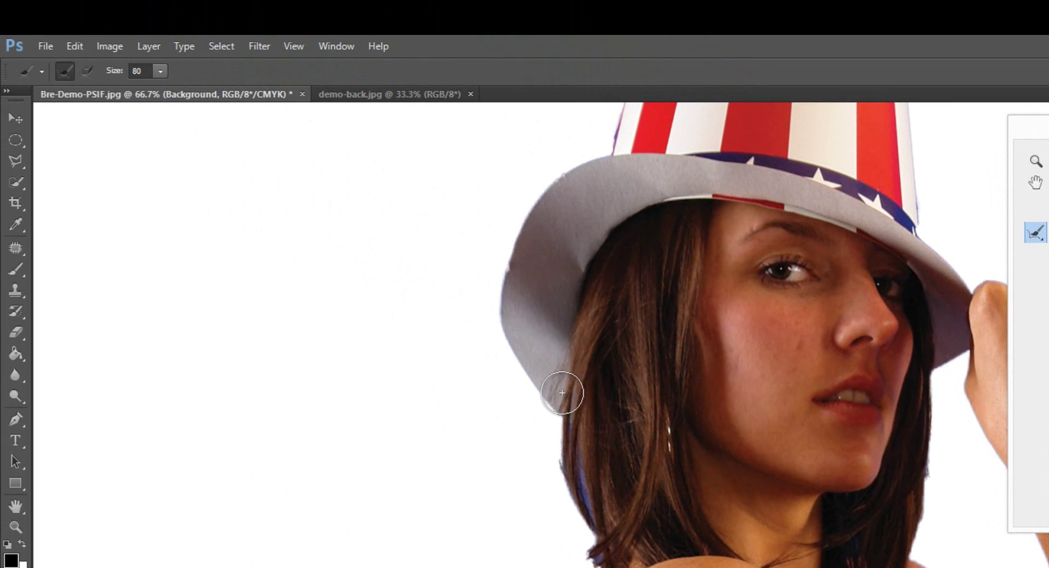
# Step: Set the refine brush size to about 100 and paint along the hat and hair edge
pyautogui.click(161, 70)
pyautogui.moveTo(172, 93); pyautogui.dragTo(175, 91)
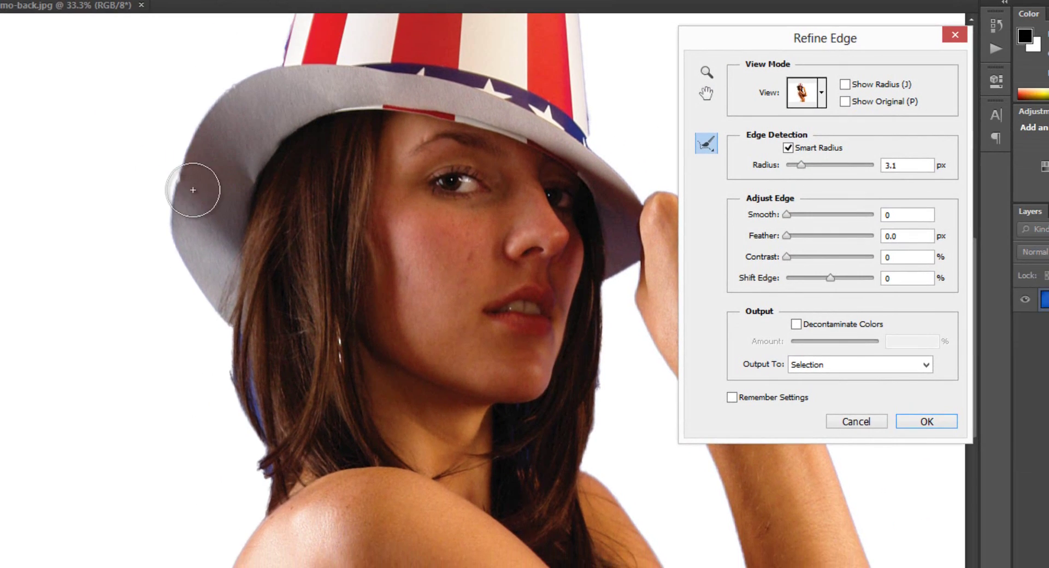
pyautogui.press('[')
pyautogui.press('[')
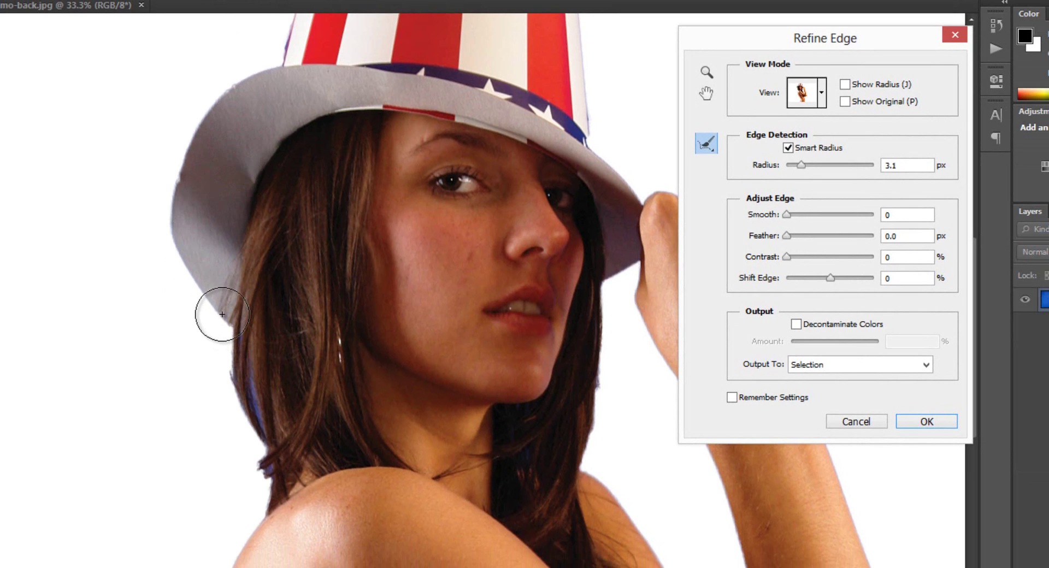
pyautogui.press(']')
pyautogui.press(']')
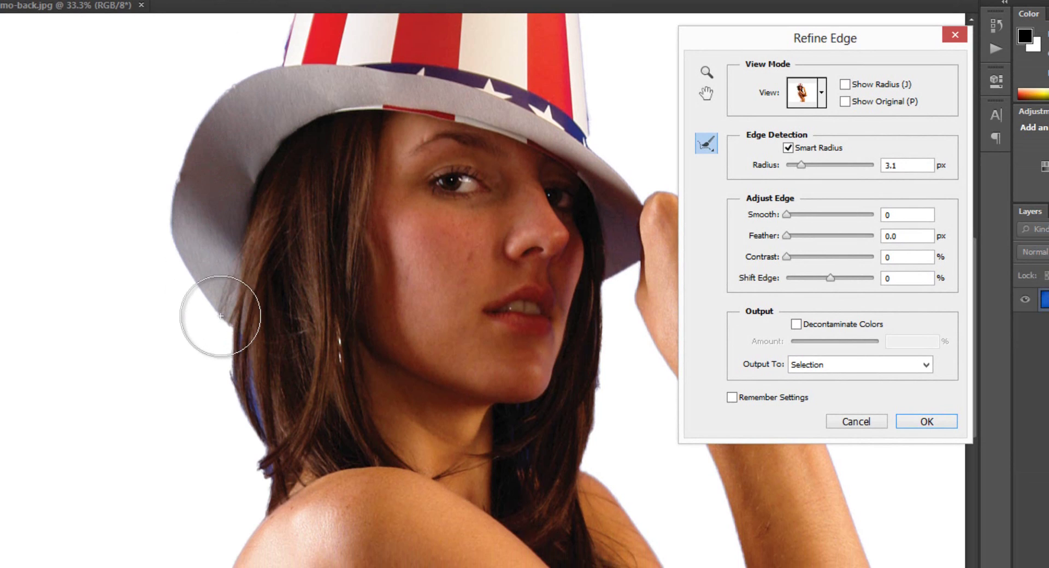
pyautogui.press('[')
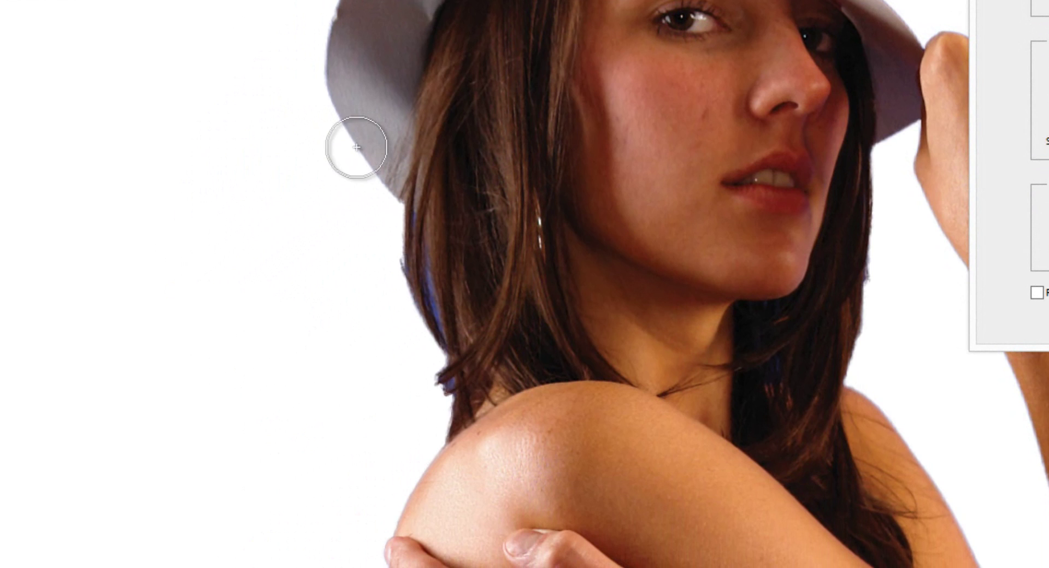
pyautogui.moveTo(358, 151)
pyautogui.mouseDown()
pyautogui.moveTo(387, 182)
pyautogui.moveTo(448, 370)
pyautogui.moveTo(449, 421)
pyautogui.moveTo(399, 567)
pyautogui.moveTo(442, 382)
pyautogui.moveTo(318, 56)
pyautogui.moveTo(313, 1)
pyautogui.moveTo(443, 346)
pyautogui.moveTo(429, 450)
pyautogui.moveTo(389, 554)
pyautogui.moveTo(402, 335)
pyautogui.moveTo(398, 403)
pyautogui.moveTo(283, 431)
pyautogui.mouseUp()
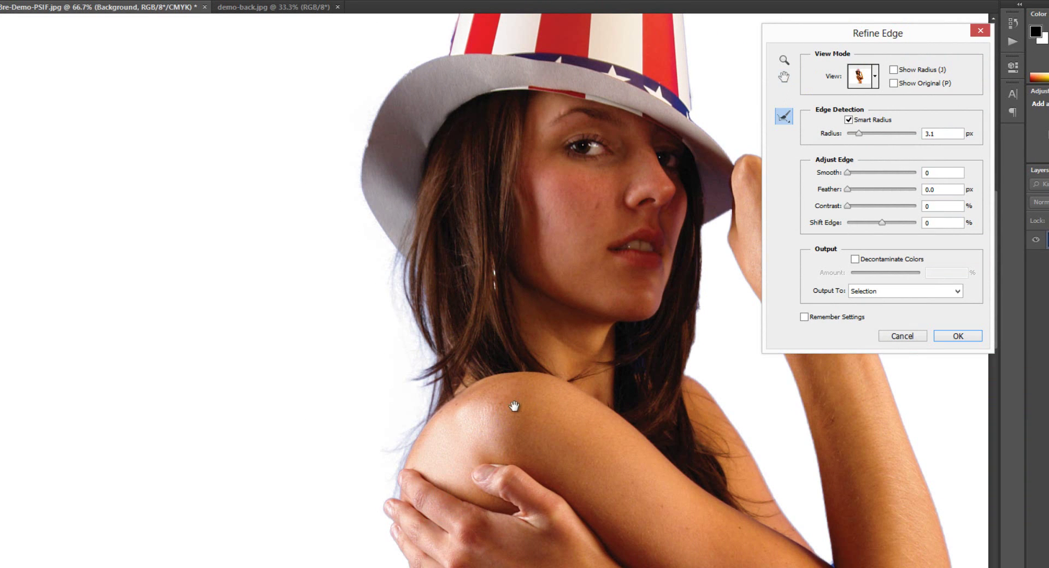
# Step: Brush the Refine Radius along the shoulder edge and the fingertips
pyautogui.scroll(-5, 515, 367)
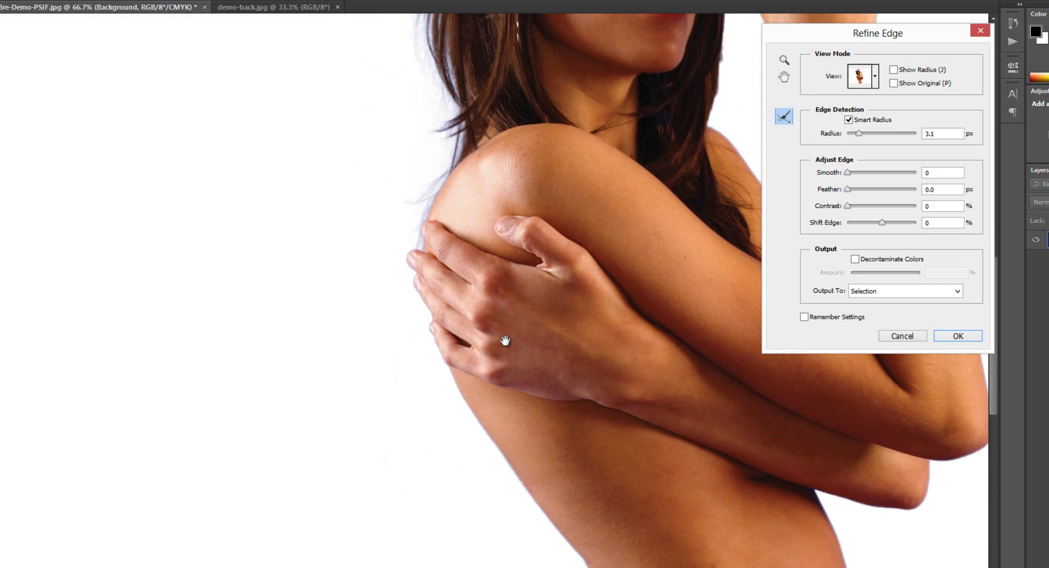
pyautogui.scroll(-2, 513, 399)
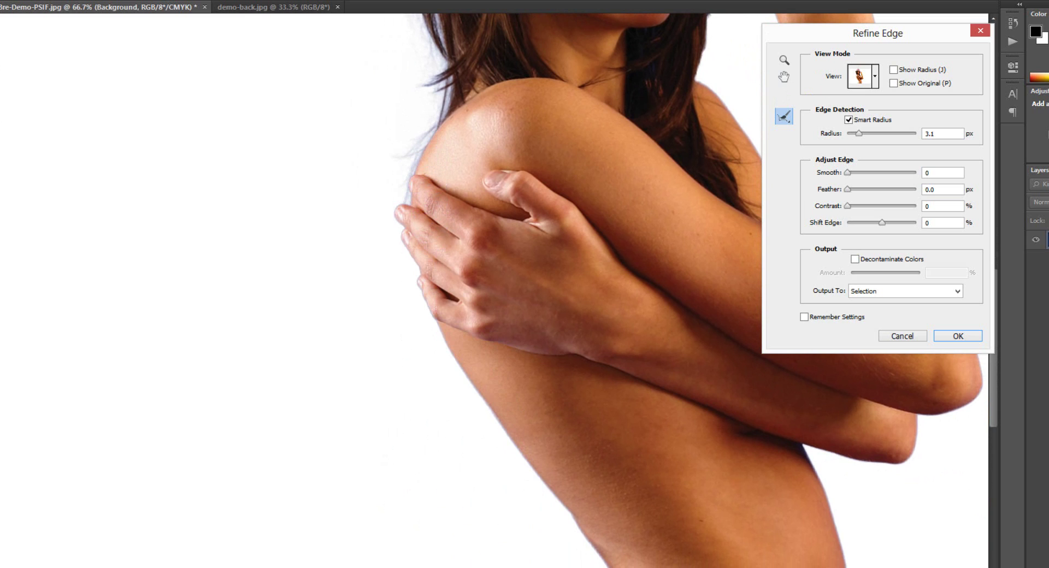
pyautogui.click(784, 118)
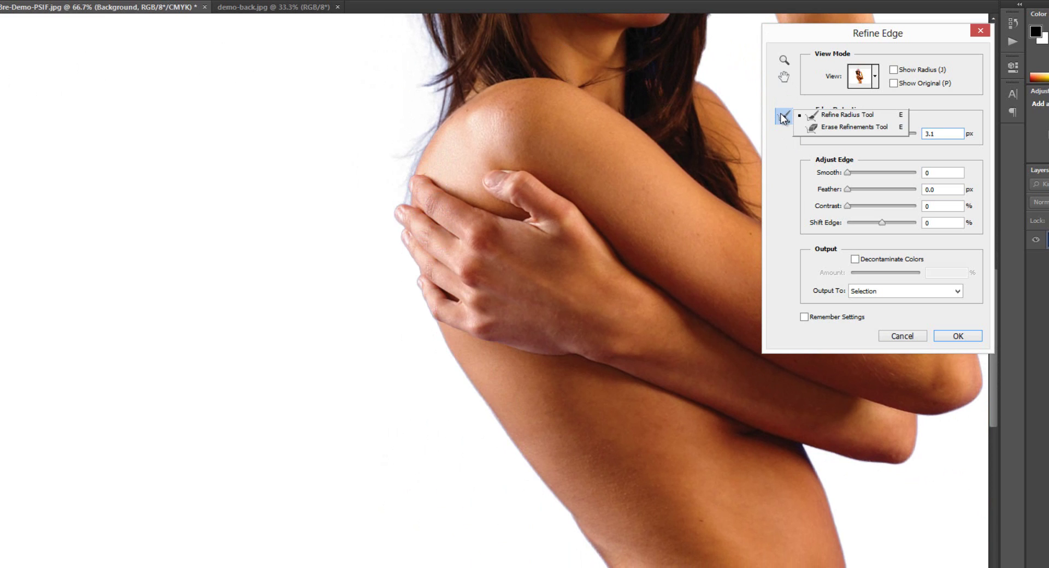
pyautogui.click(848, 115)
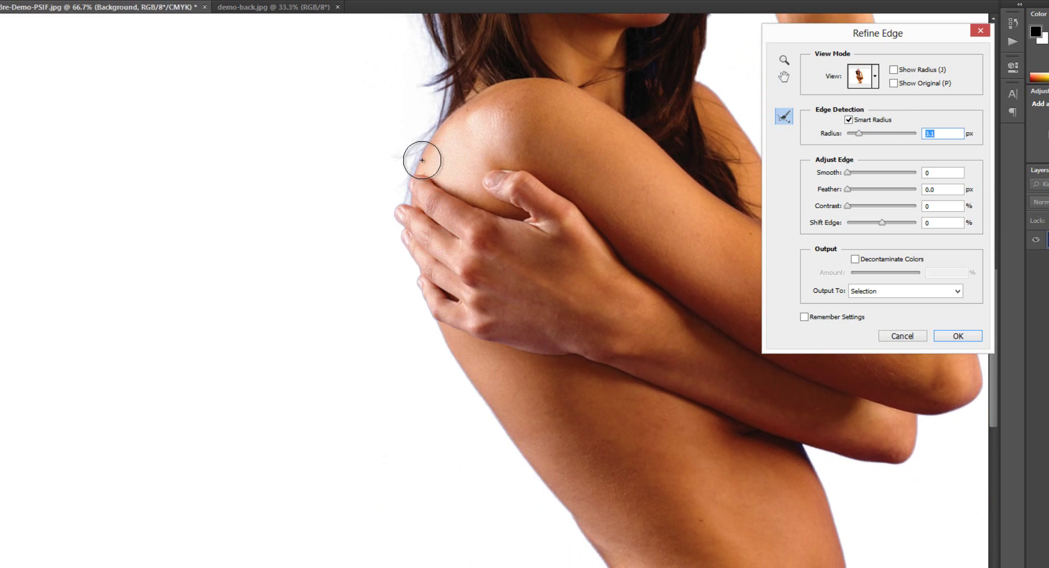
pyautogui.moveTo(422, 157)
pyautogui.mouseDown()
pyautogui.moveTo(406, 226)
pyautogui.moveTo(425, 287)
pyautogui.moveTo(555, 487)
pyautogui.moveTo(552, 429)
pyautogui.mouseUp()
pyautogui.click(405, 218)
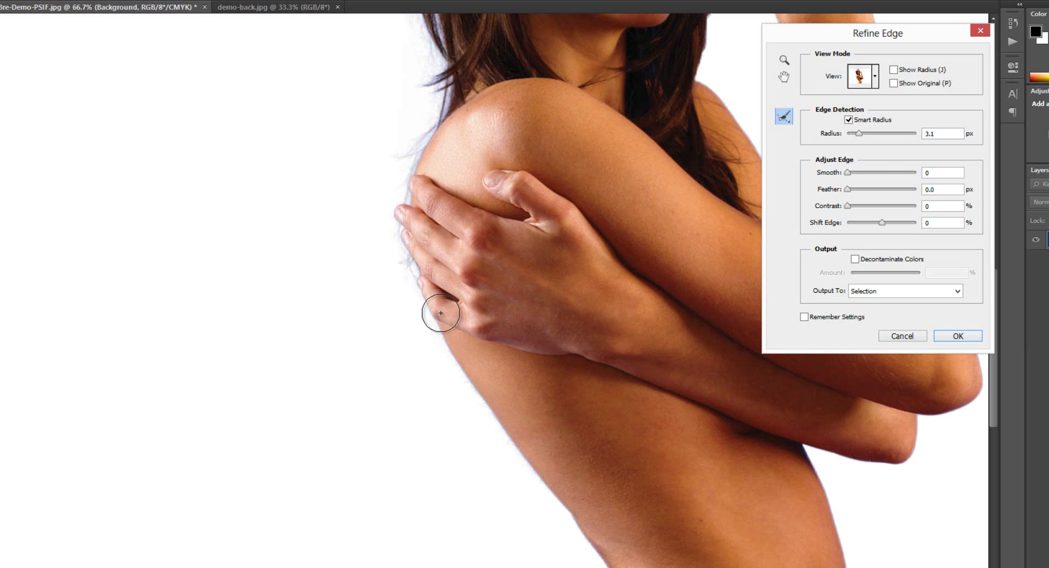
# Step: Refine the cutout edge along the arm's outline and the hair
pyautogui.moveTo(698, 556)
pyautogui.mouseDown()
pyautogui.moveTo(595, 363)
pyautogui.moveTo(579, 302)
pyautogui.moveTo(405, 152)
pyautogui.mouseUp()
pyautogui.moveTo(314, 51)
pyautogui.mouseDown()
pyautogui.moveTo(368, 145)
pyautogui.moveTo(475, 279)
pyautogui.moveTo(497, 344)
pyautogui.moveTo(411, 480)
pyautogui.moveTo(419, 491)
pyautogui.mouseUp()
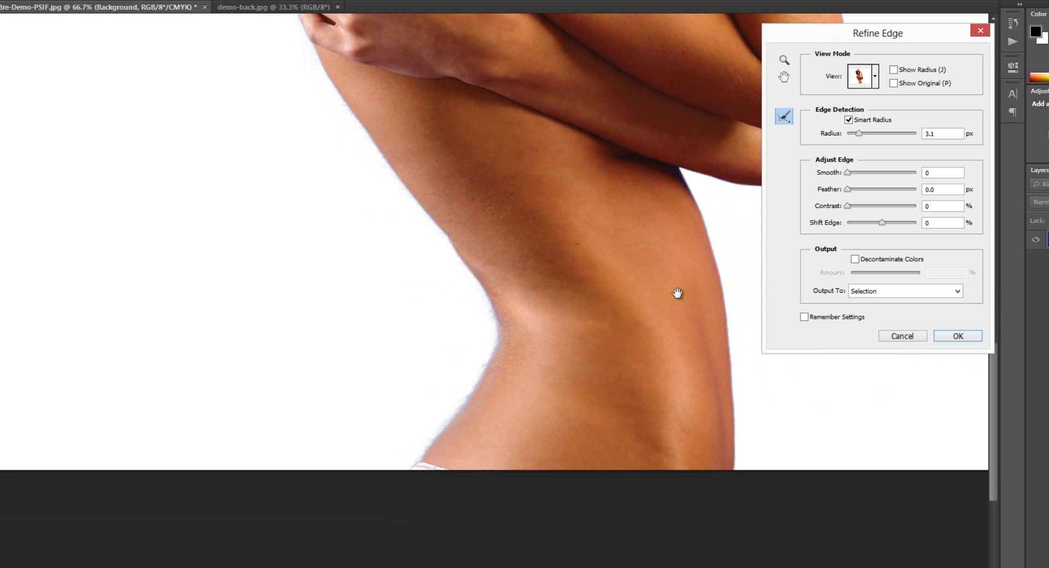
pyautogui.moveTo(677, 294); pyautogui.dragTo(505, 268)
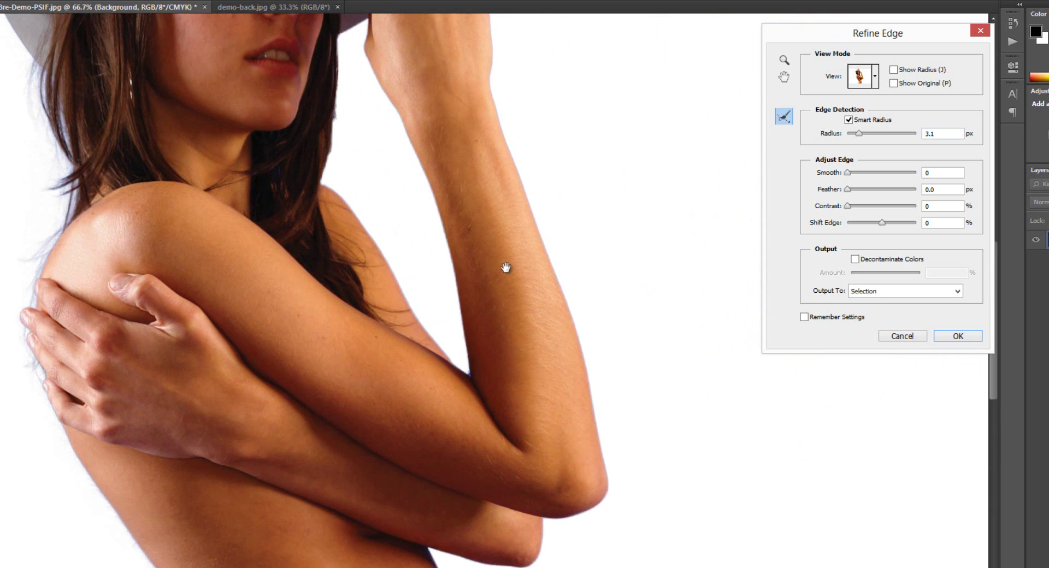
pyautogui.moveTo(451, 101); pyautogui.dragTo(438, 225)
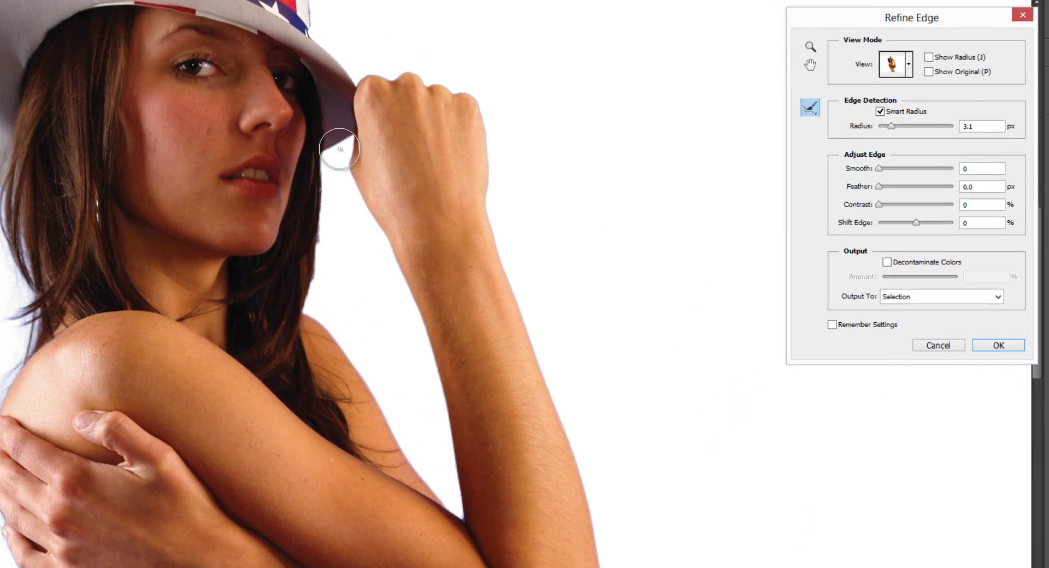
pyautogui.moveTo(333, 156)
pyautogui.mouseDown()
pyautogui.moveTo(321, 235)
pyautogui.moveTo(265, 293)
pyautogui.moveTo(265, 244)
pyautogui.moveTo(259, 331)
pyautogui.moveTo(428, 567)
pyautogui.moveTo(434, 519)
pyautogui.moveTo(393, 382)
pyautogui.moveTo(317, 255)
pyautogui.moveTo(287, 181)
pyautogui.moveTo(295, 98)
pyautogui.mouseUp()
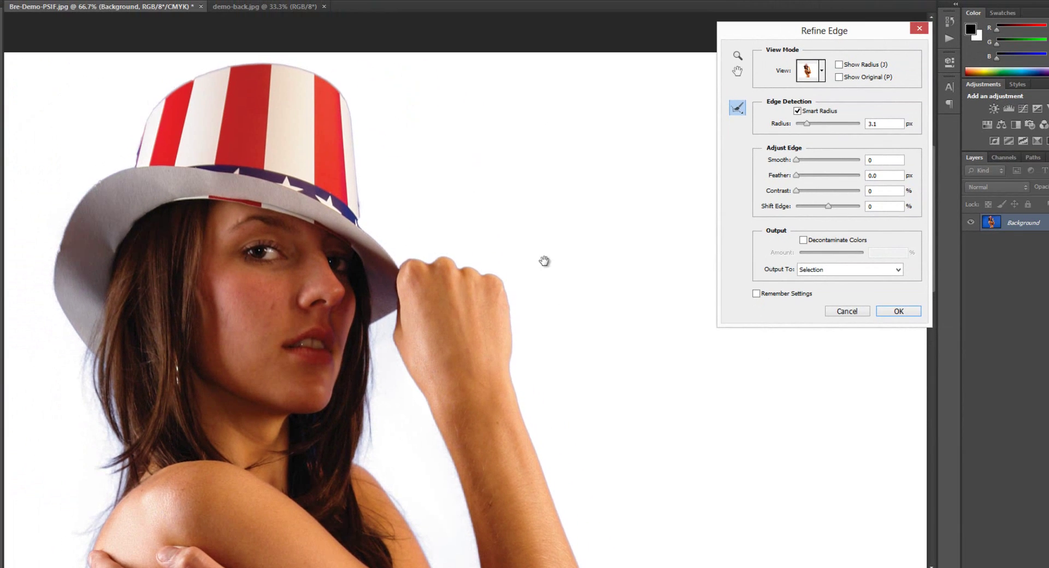
# Step: Brush the Refine Radius along the hat's right side and top edge
pyautogui.moveTo(355, 91)
pyautogui.mouseDown()
pyautogui.moveTo(363, 205)
pyautogui.moveTo(404, 254)
pyautogui.moveTo(375, 185)
pyautogui.mouseUp()
pyautogui.moveTo(346, 88)
pyautogui.mouseDown()
pyautogui.moveTo(260, 61)
pyautogui.moveTo(190, 75)
pyautogui.moveTo(158, 97)
pyautogui.moveTo(123, 175)
pyautogui.mouseUp()
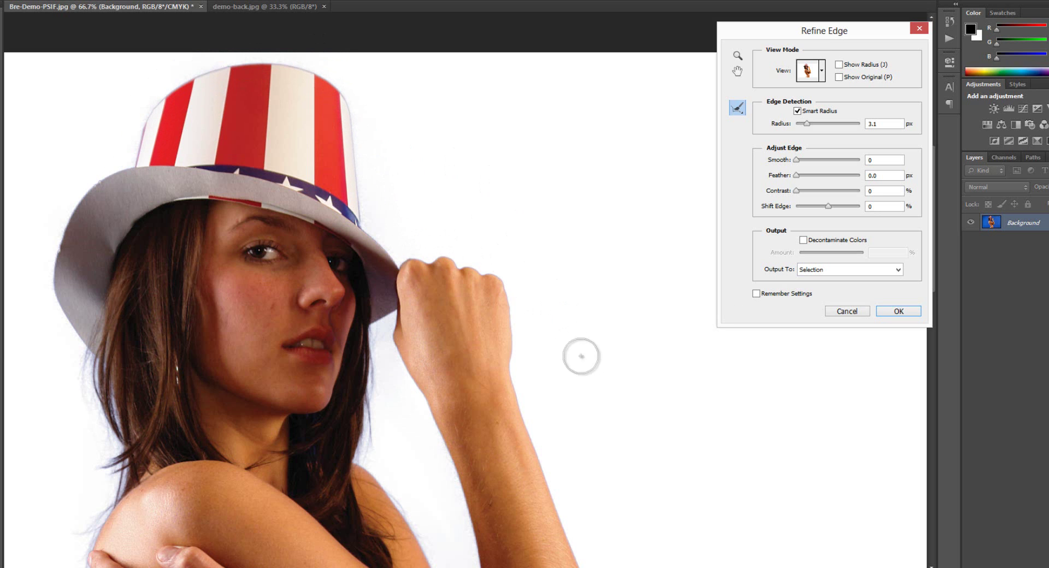
pyautogui.moveTo(581, 436); pyautogui.dragTo(571, 288)
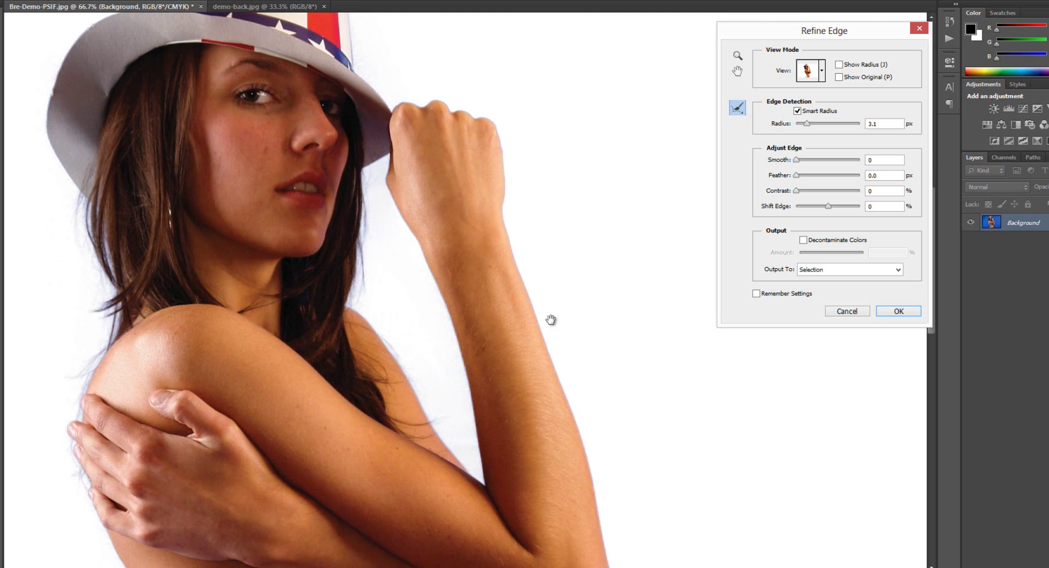
pyautogui.moveTo(563, 546); pyautogui.dragTo(560, 258)
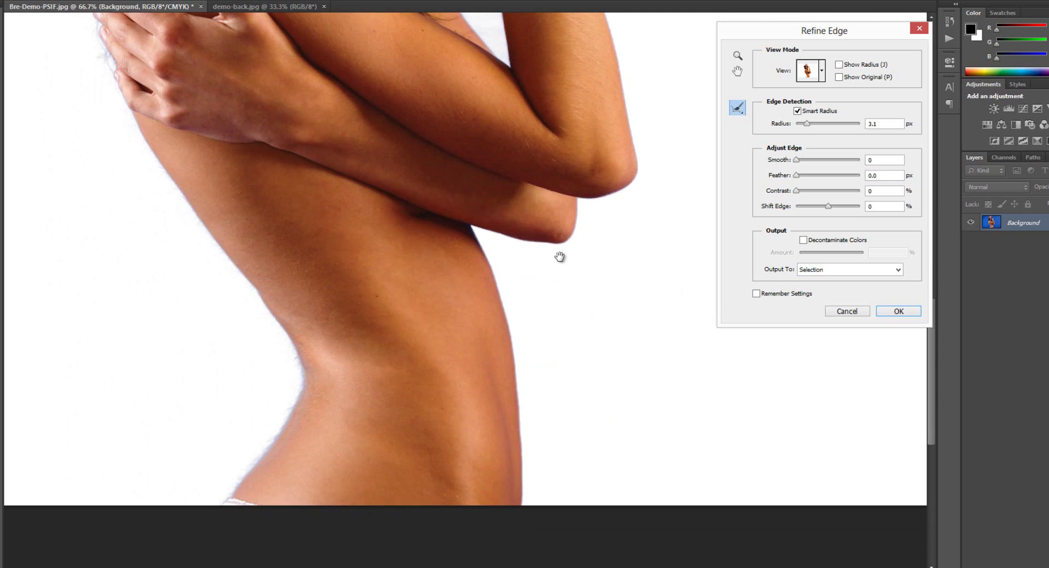
pyautogui.scroll(6, 429, 157)
pyautogui.moveTo(418, 143); pyautogui.dragTo(450, 262)
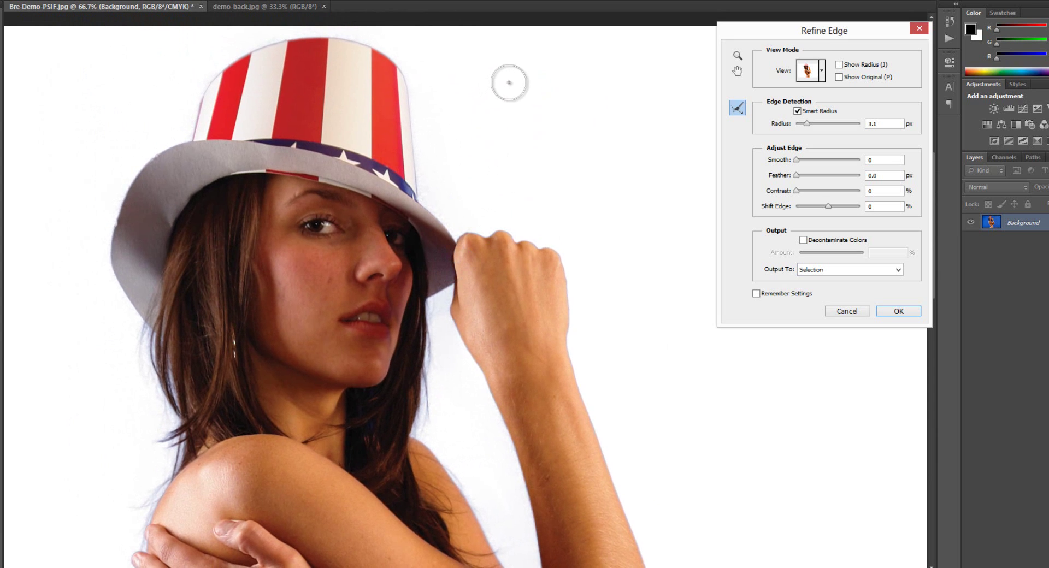
# Step: Zoom out to 33.3% to view the whole refined figure
pyautogui.hotkey('ctrl', '-')
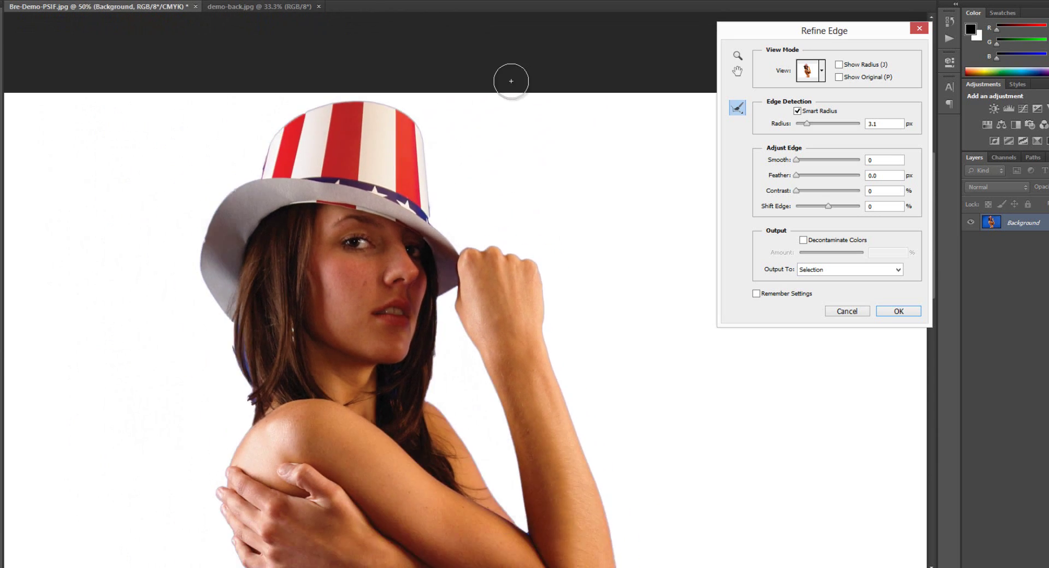
pyautogui.moveTo(563, 299); pyautogui.dragTo(560, 229)
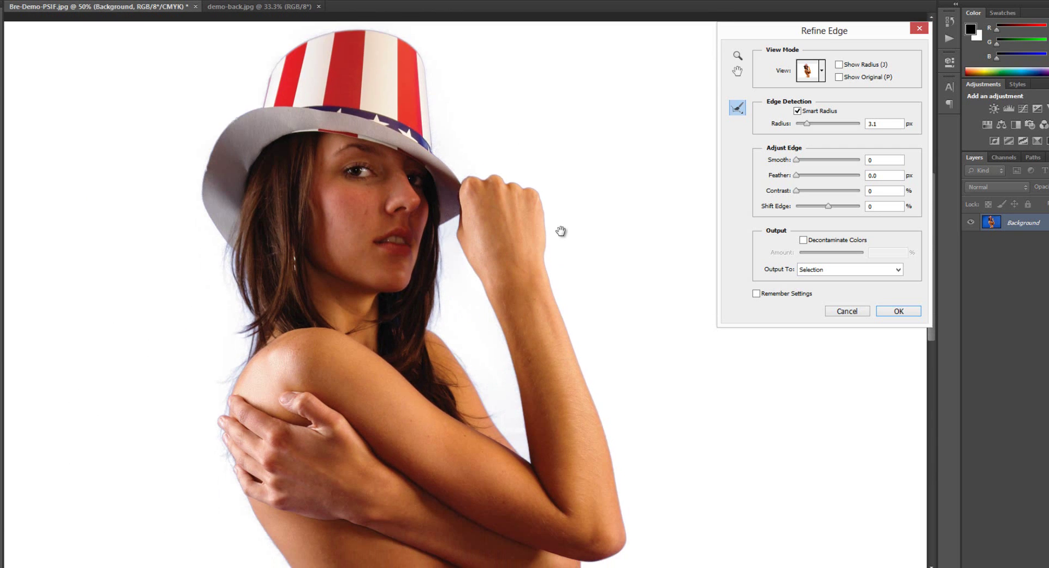
pyautogui.hotkey('ctrl', '-')
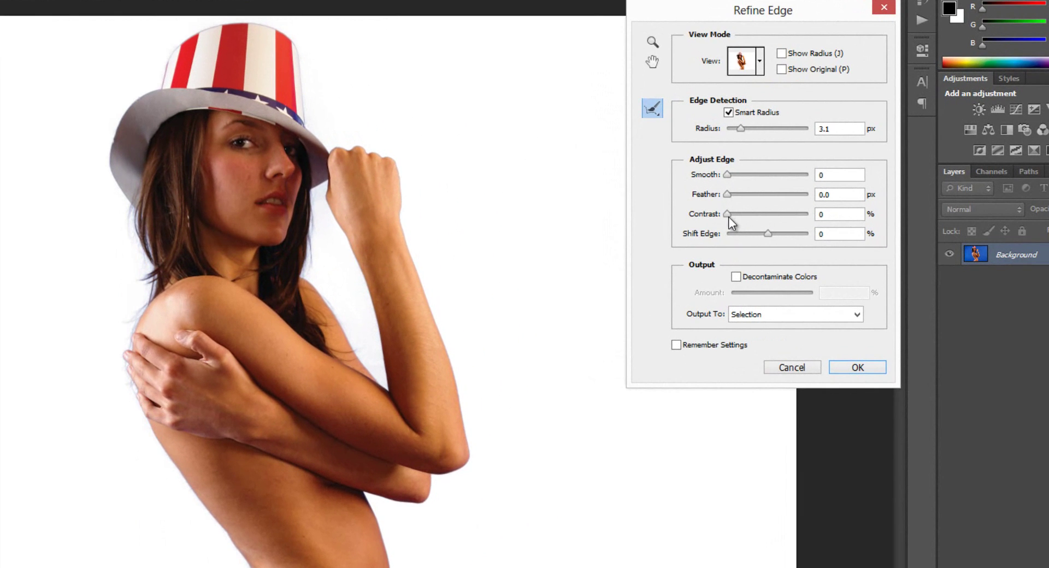
# Step: Set edge Contrast to 11% and Smooth to 1, then try Smooth at 87 for comparison
pyautogui.hotkey('ctrl', '+')
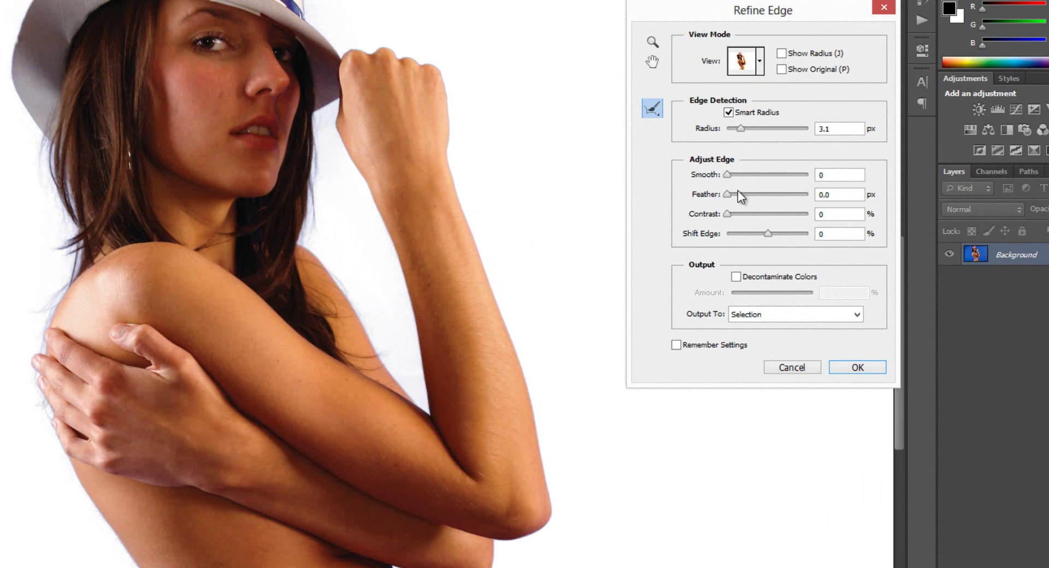
pyautogui.moveTo(732, 211); pyautogui.dragTo(793, 214)
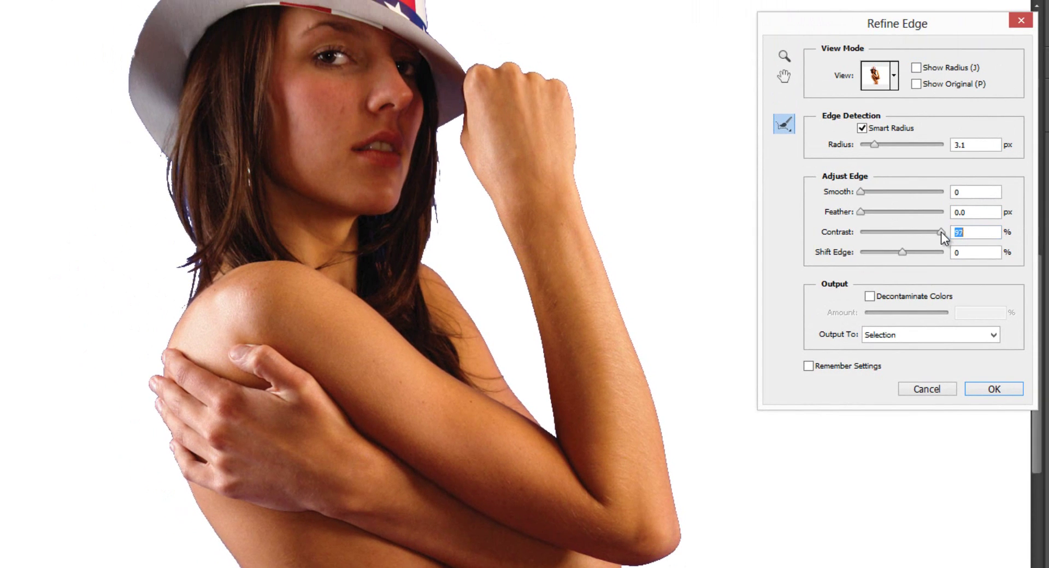
pyautogui.moveTo(906, 228); pyautogui.dragTo(870, 234)
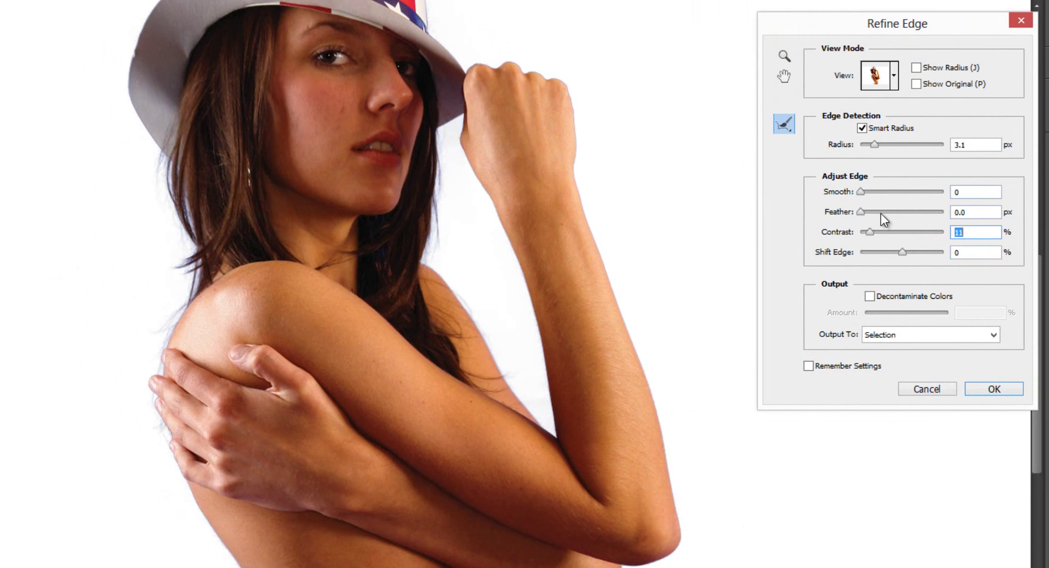
pyautogui.click(967, 192)
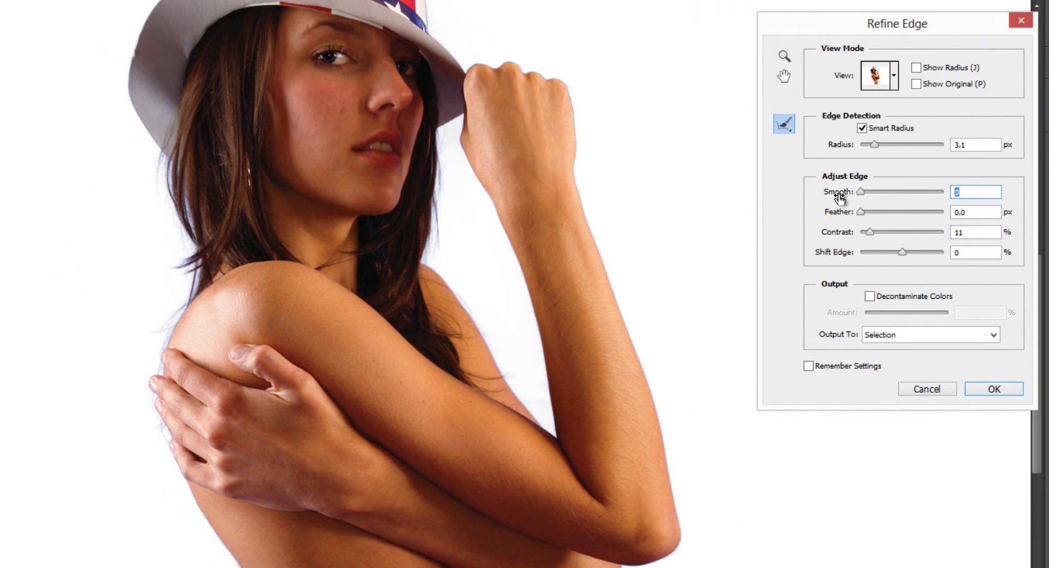
pyautogui.write('1')
pyautogui.click(966, 212)
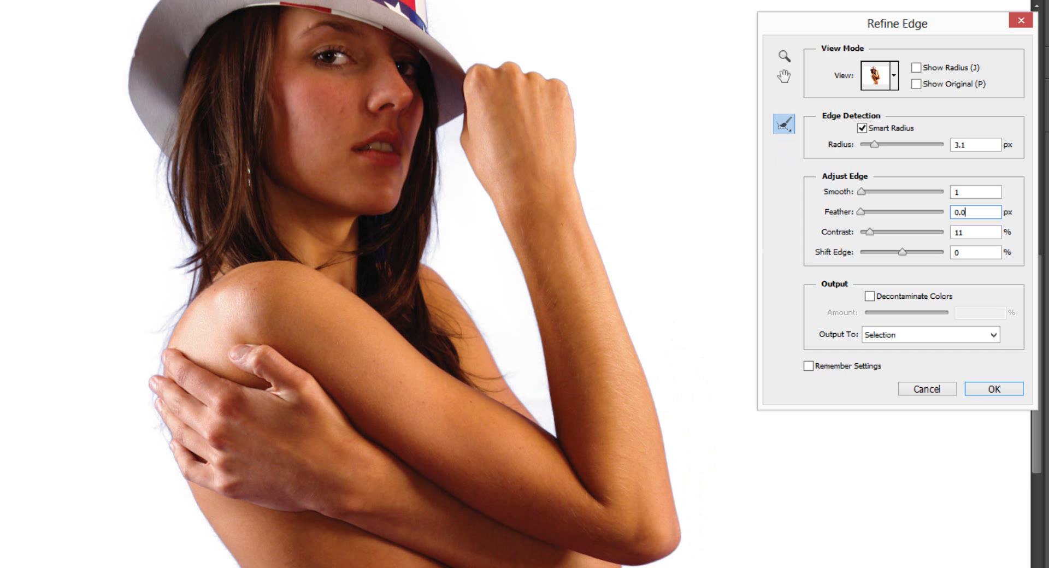
pyautogui.moveTo(861, 193); pyautogui.dragTo(935, 205)
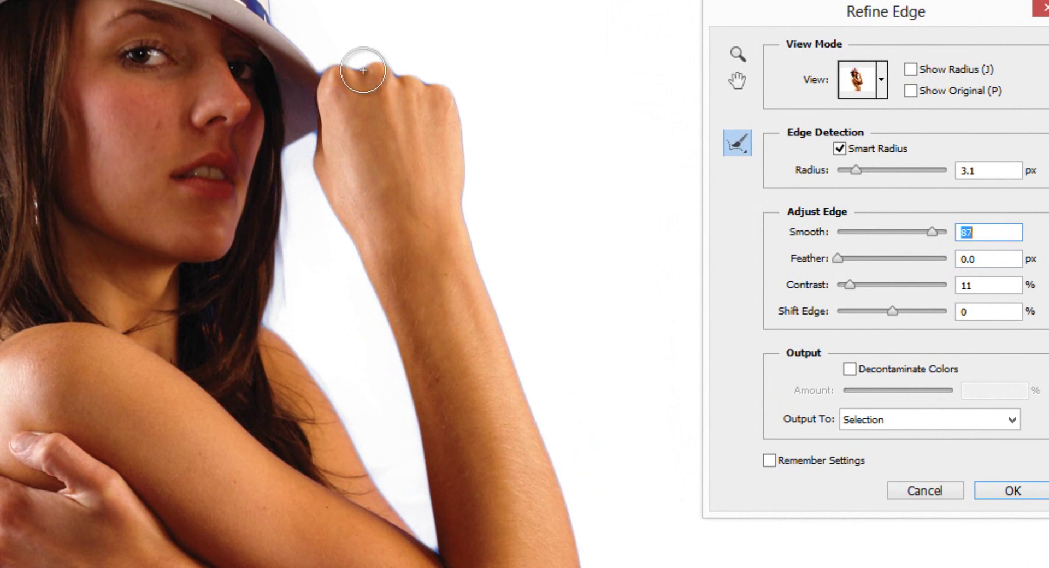
# Step: Brush the hat brim and fist edges with an enlarged Refine Radius brush
pyautogui.moveTo(363, 70)
pyautogui.mouseDown()
pyautogui.moveTo(340, 58)
pyautogui.moveTo(321, 24)
pyautogui.moveTo(347, 40)
pyautogui.mouseUp()
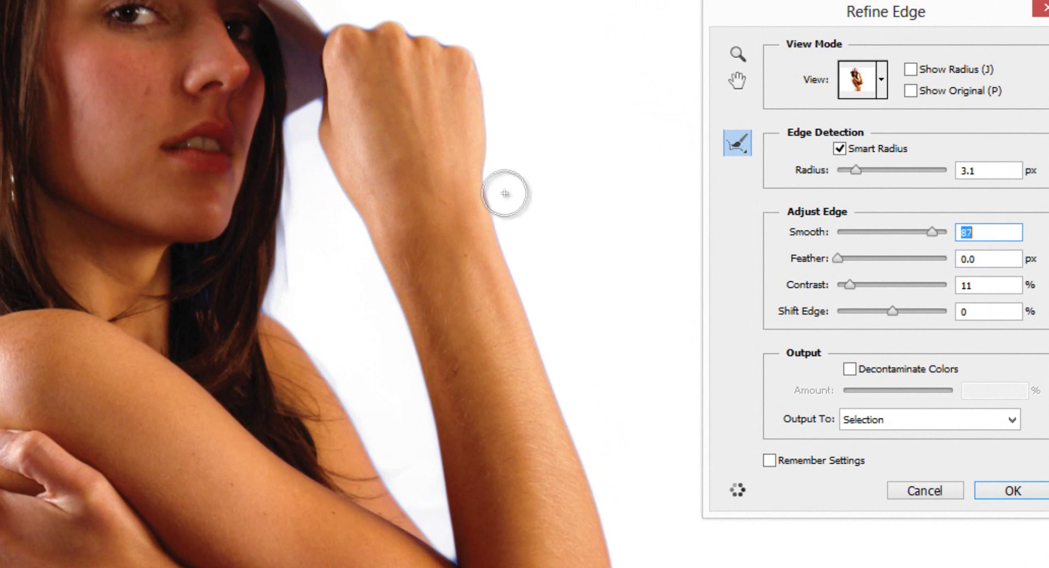
pyautogui.press(']')
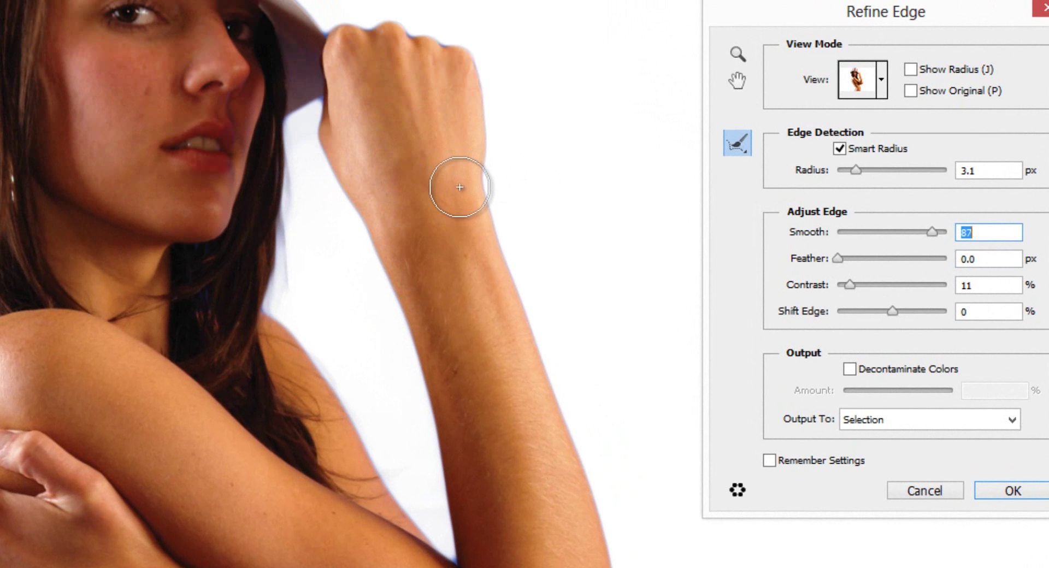
pyautogui.moveTo(460, 187); pyautogui.dragTo(90, 489)
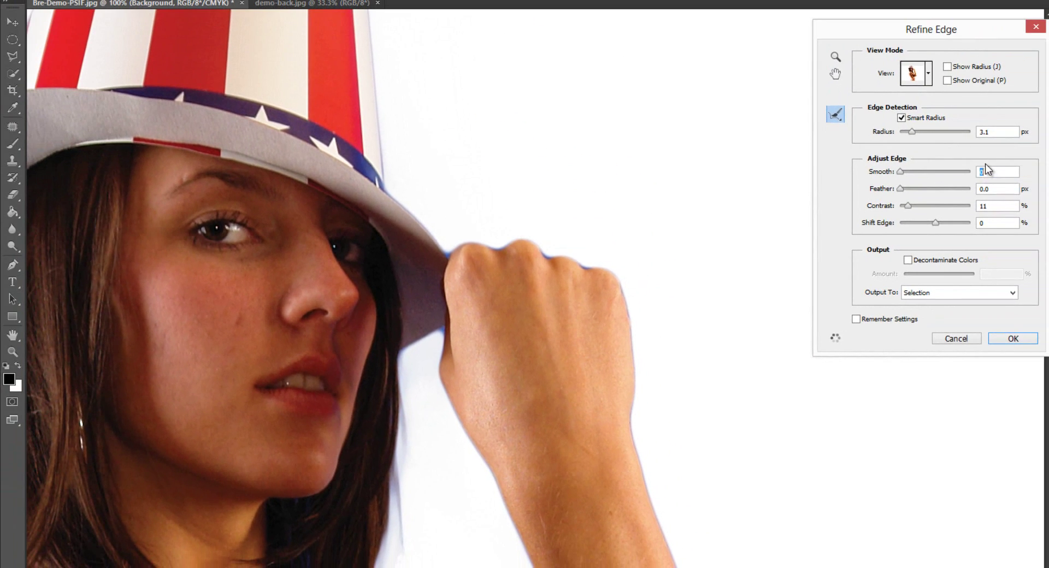
# Step: Reset Smooth to 1 and zoom out to view more of the figure
pyautogui.click(984, 173)
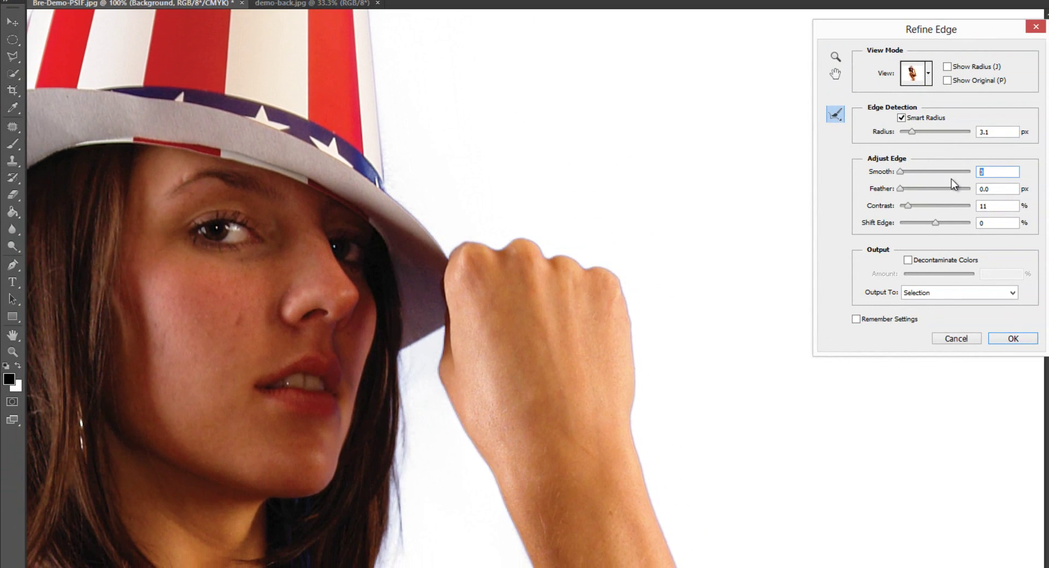
pyautogui.press('BackSpace')
pyautogui.write('1')
pyautogui.press('Tab')
pyautogui.moveTo(194, 97); pyautogui.dragTo(521, 281)
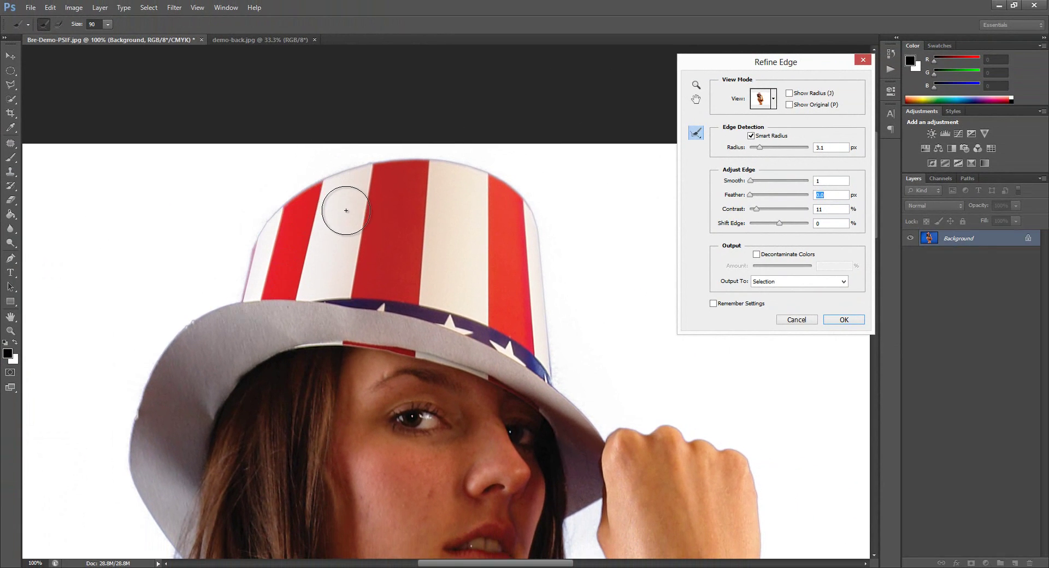
pyautogui.hotkey('ctrl', '-')
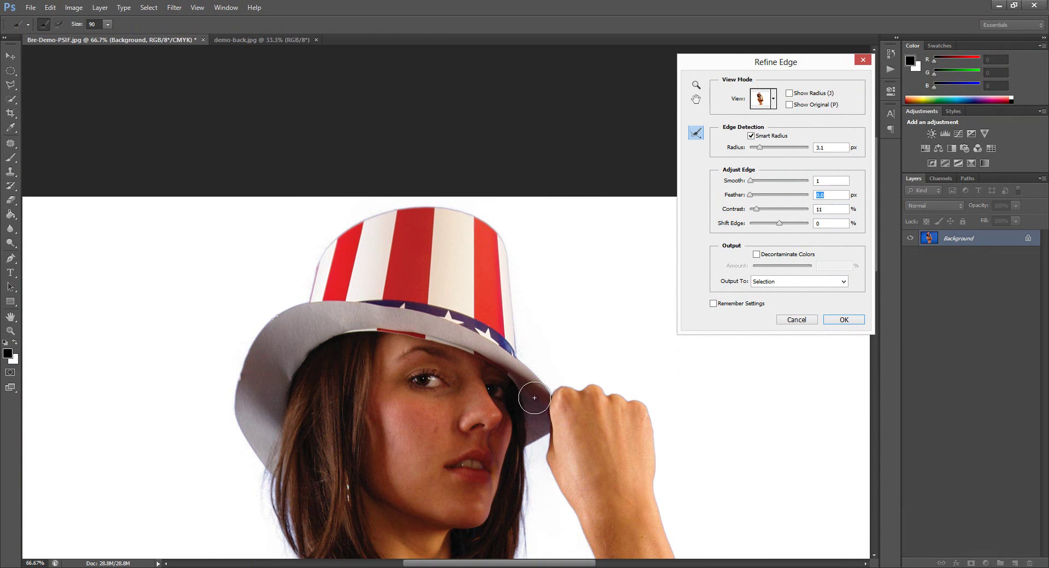
pyautogui.moveTo(651, 460); pyautogui.dragTo(553, 328)
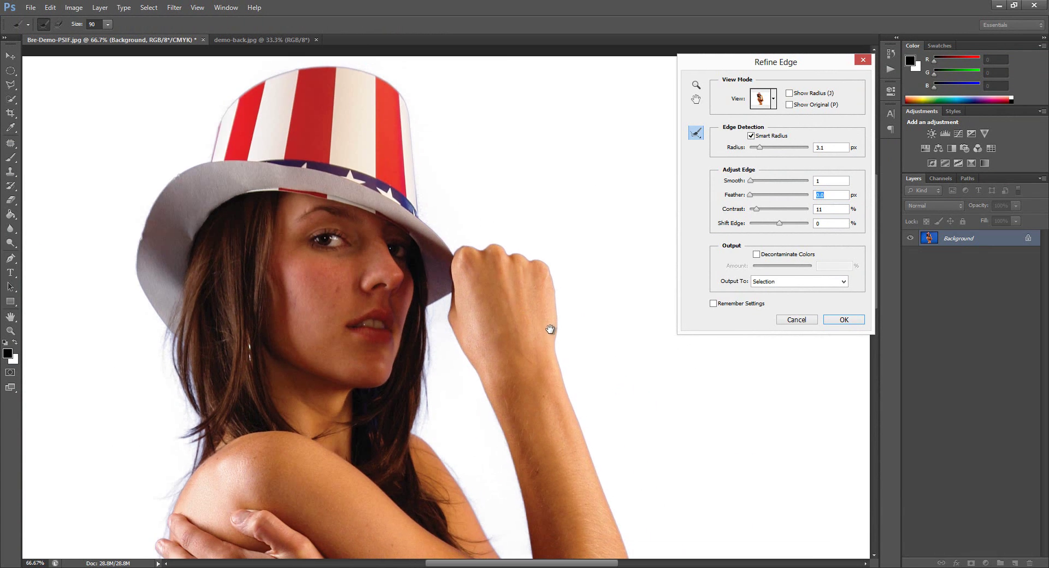
pyautogui.scroll(4, 429, 206)
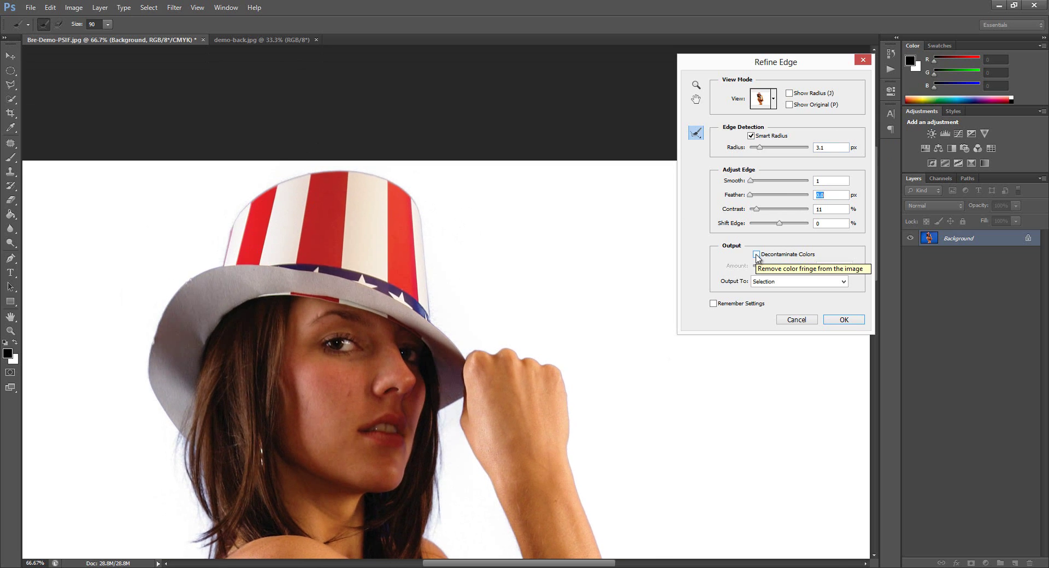
# Step: Turn on Decontaminate Colors at amount 60 and output to New Layer with Layer Mask
pyautogui.click(757, 255)
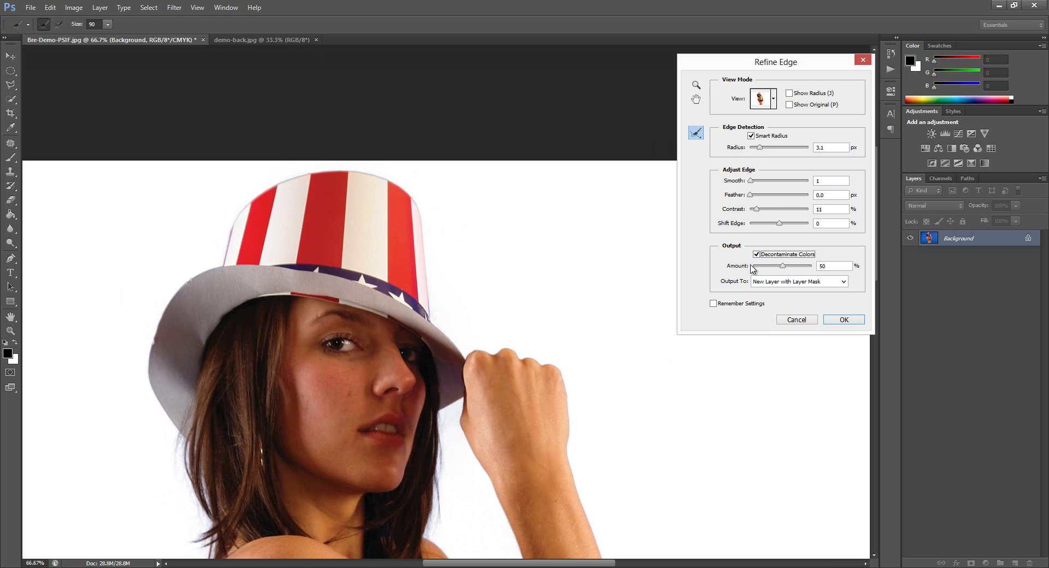
pyautogui.moveTo(784, 265); pyautogui.dragTo(789, 263)
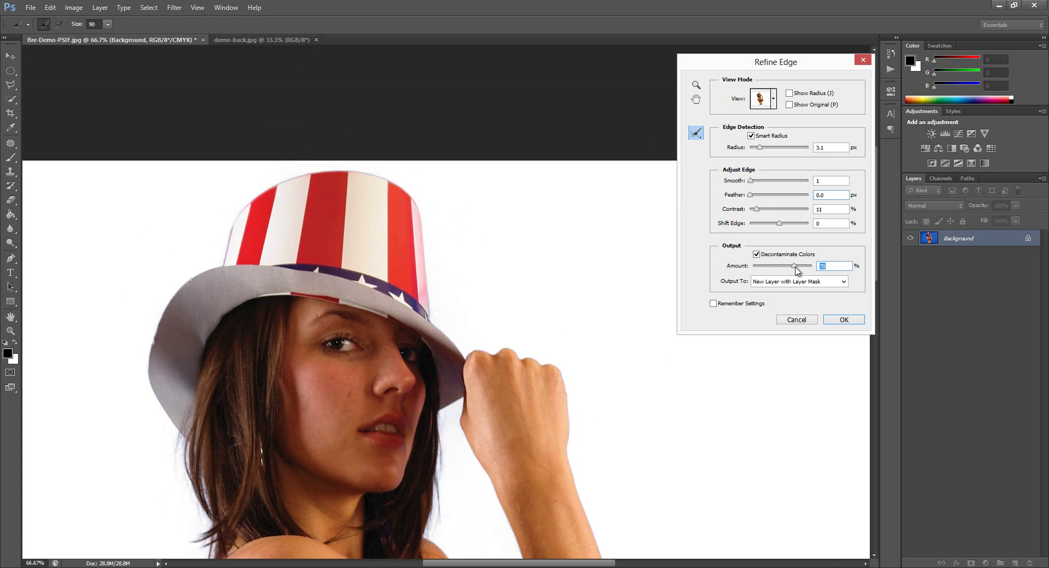
pyautogui.moveTo(795, 268); pyautogui.dragTo(799, 267)
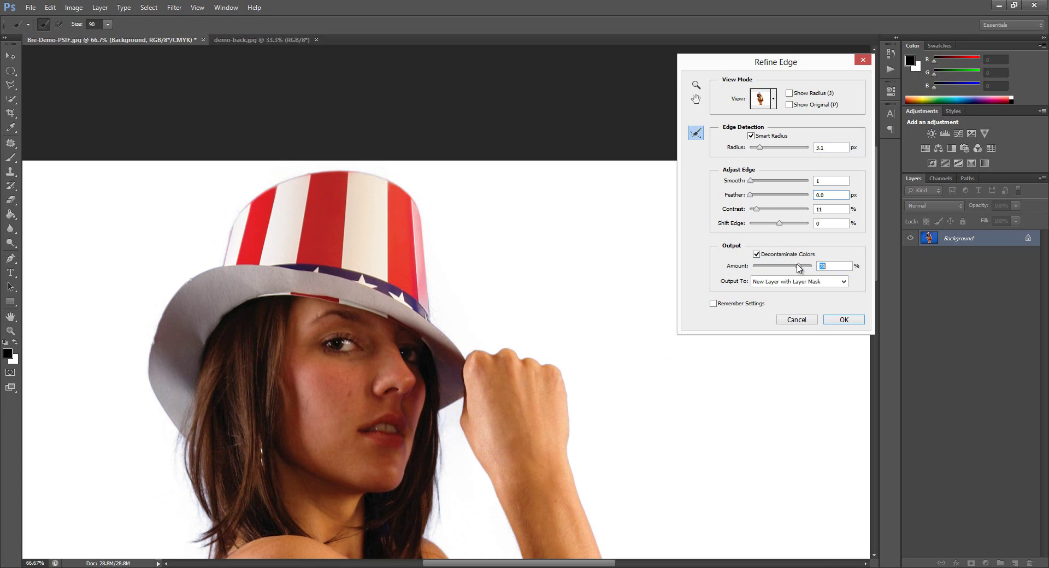
pyautogui.moveTo(793, 270); pyautogui.dragTo(791, 271)
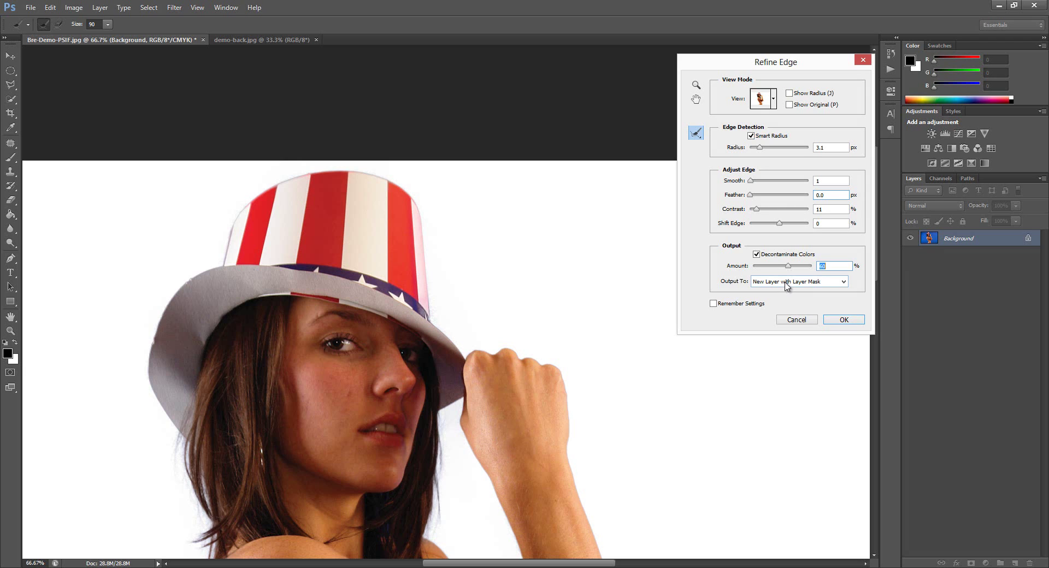
pyautogui.click(757, 255)
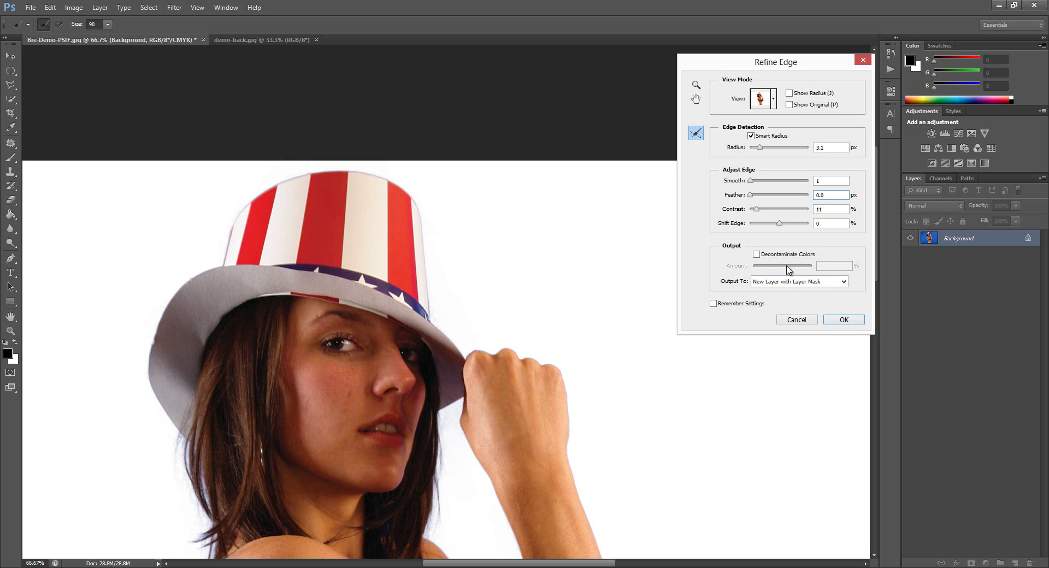
pyautogui.click(757, 255)
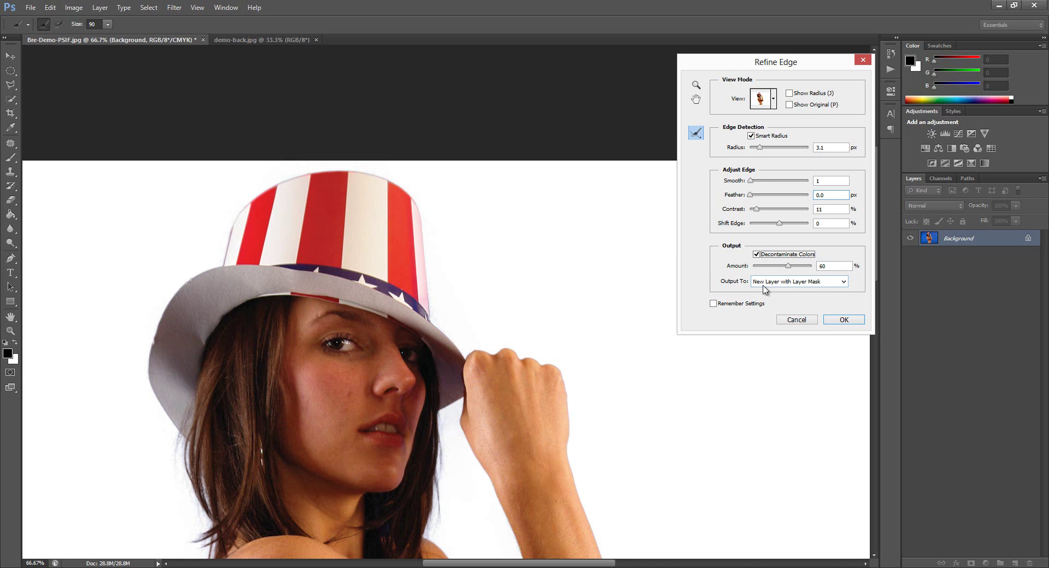
pyautogui.click(804, 286)
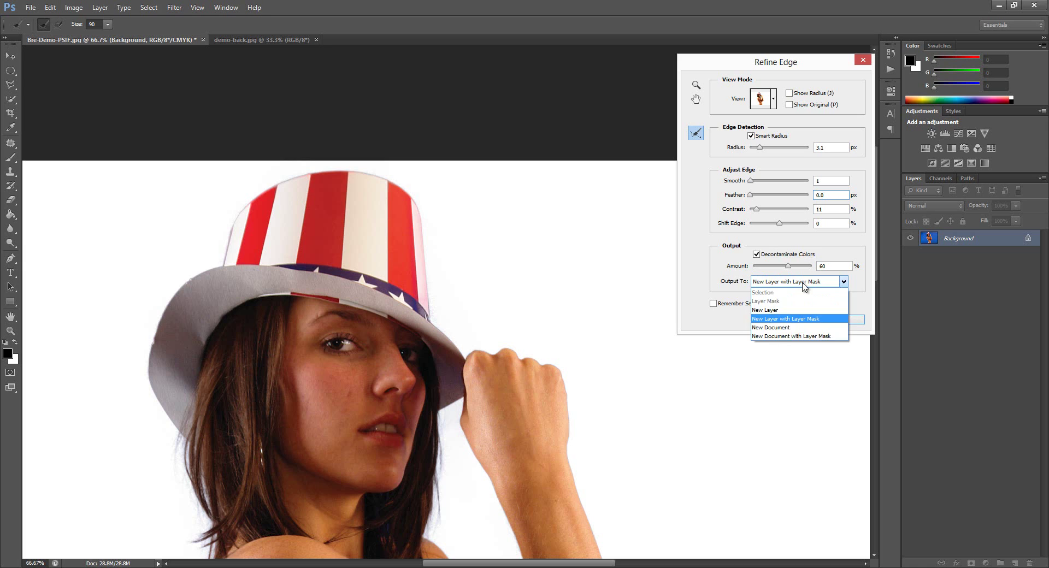
pyautogui.click(803, 284)
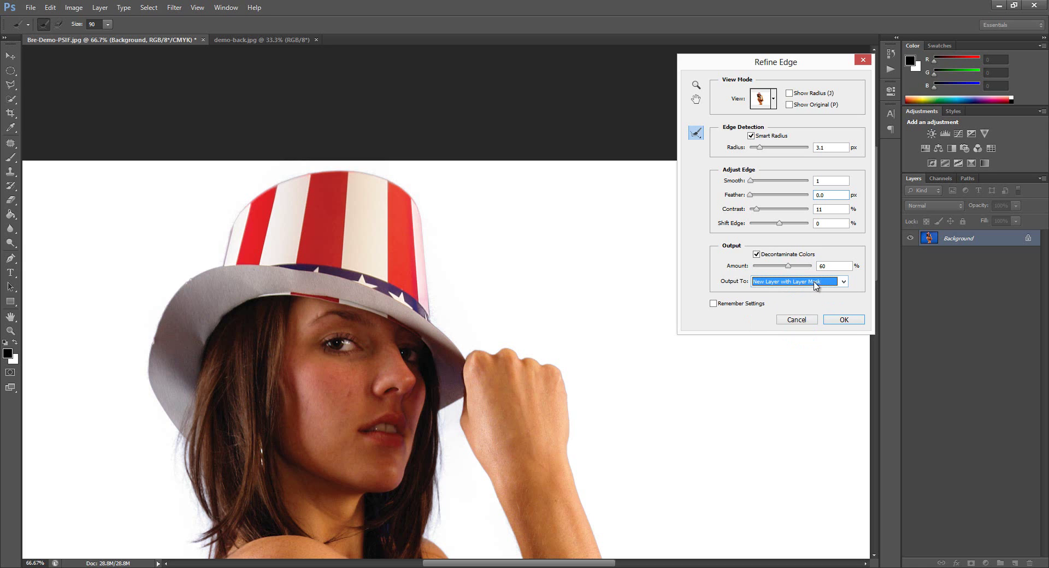
# Step: Apply Refine Edge to create the masked Background copy layer and fit the image on screen
pyautogui.click(845, 320)
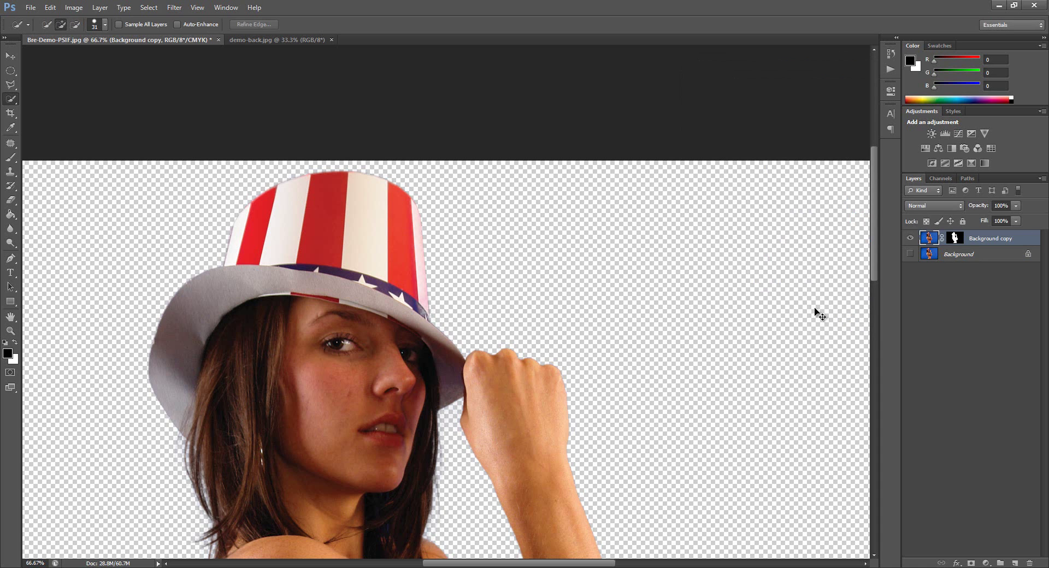
pyautogui.hotkey('ctrl', '0')
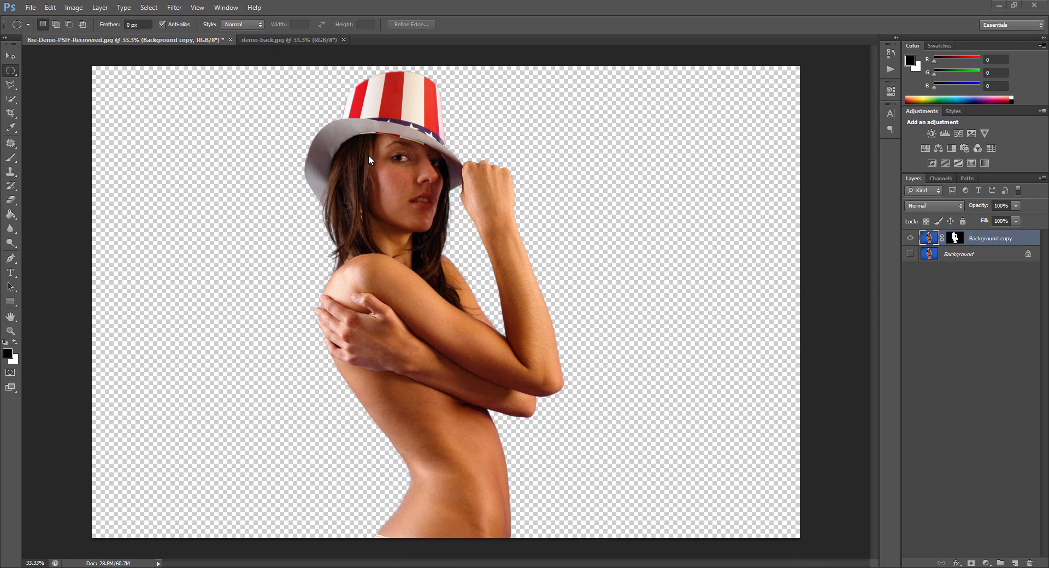
# Step: Copy the whole demo-back.jpg flower field and paste it into the woman's document as Layer 1
pyautogui.click(274, 38)
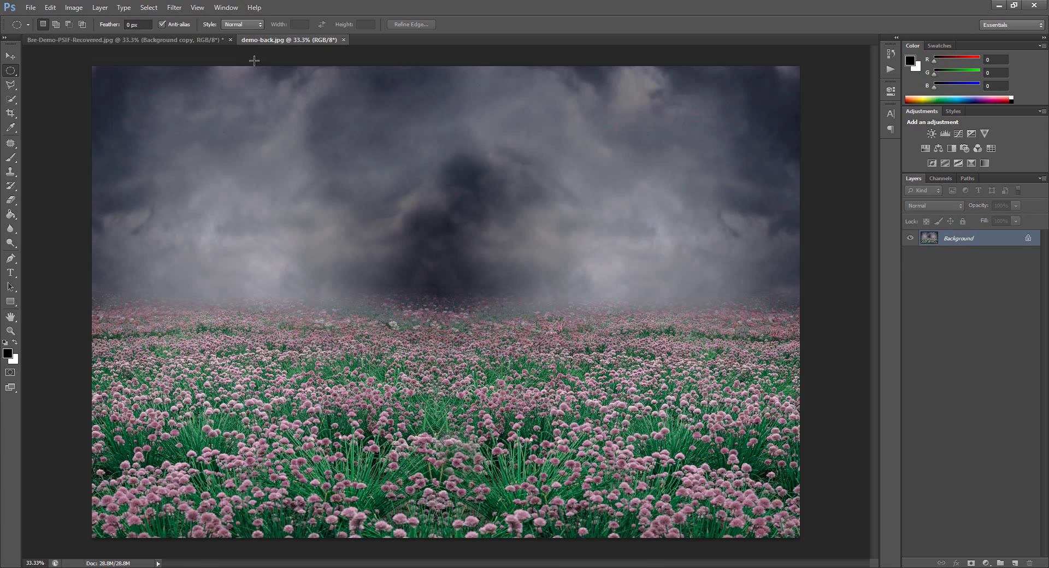
pyautogui.hotkey('ctrl', 'a')
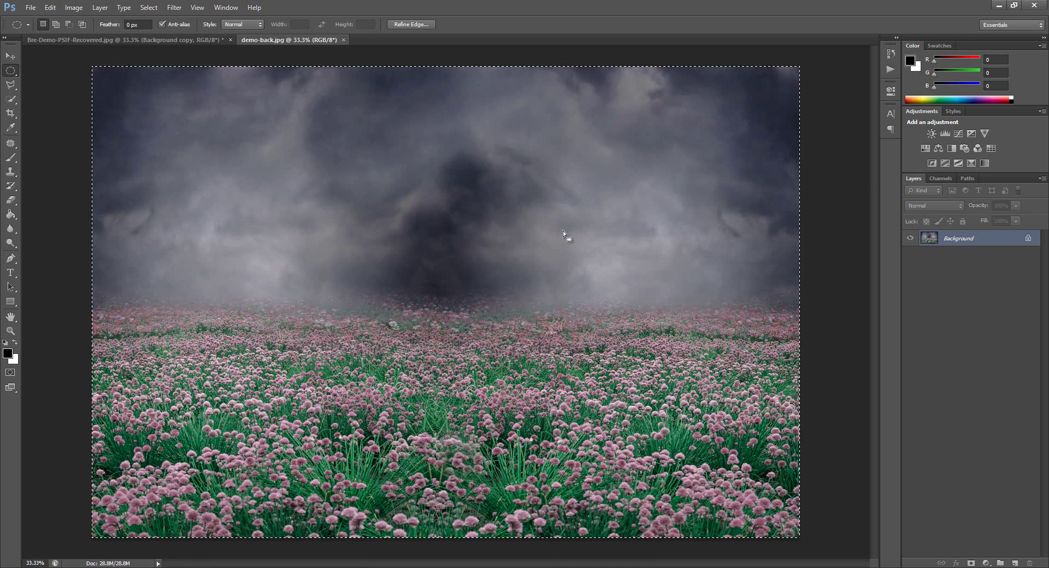
pyautogui.click(178, 39)
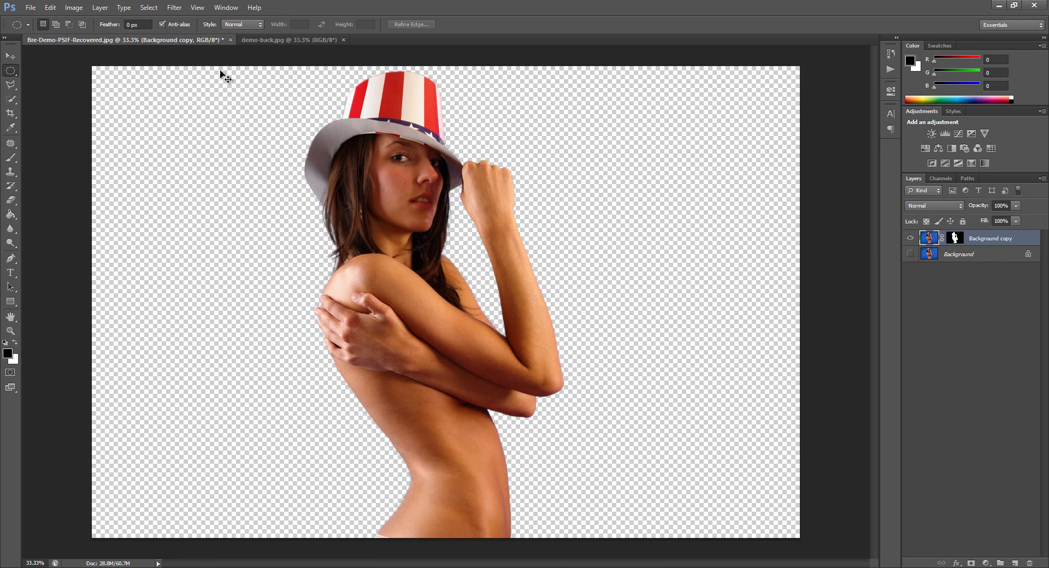
pyautogui.hotkey('ctrl', 'v')
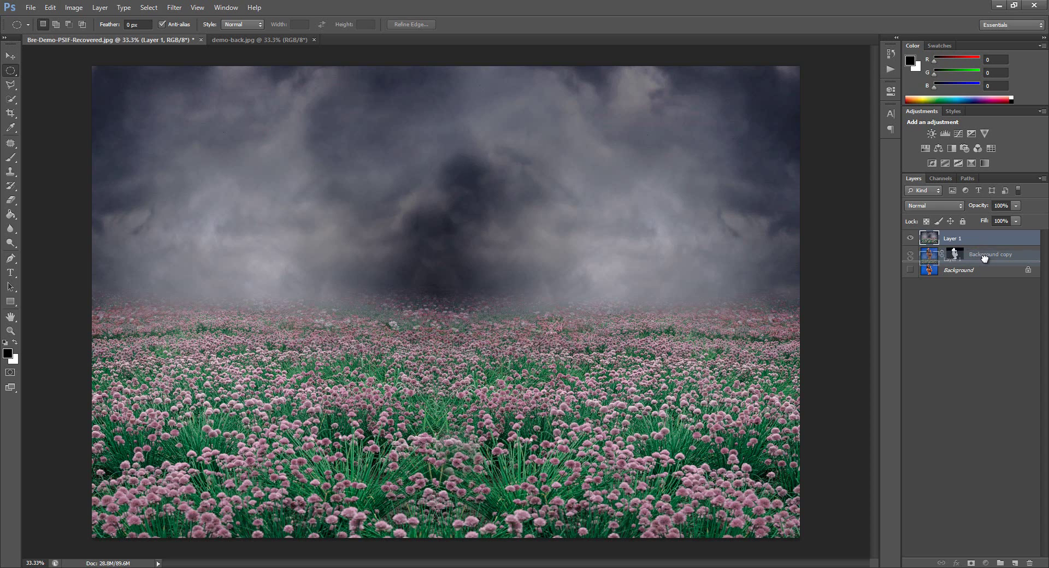
# Step: Place Layer 1 below Background copy and drag the woman toward the right side
pyautogui.moveTo(986, 262); pyautogui.dragTo(987, 265)
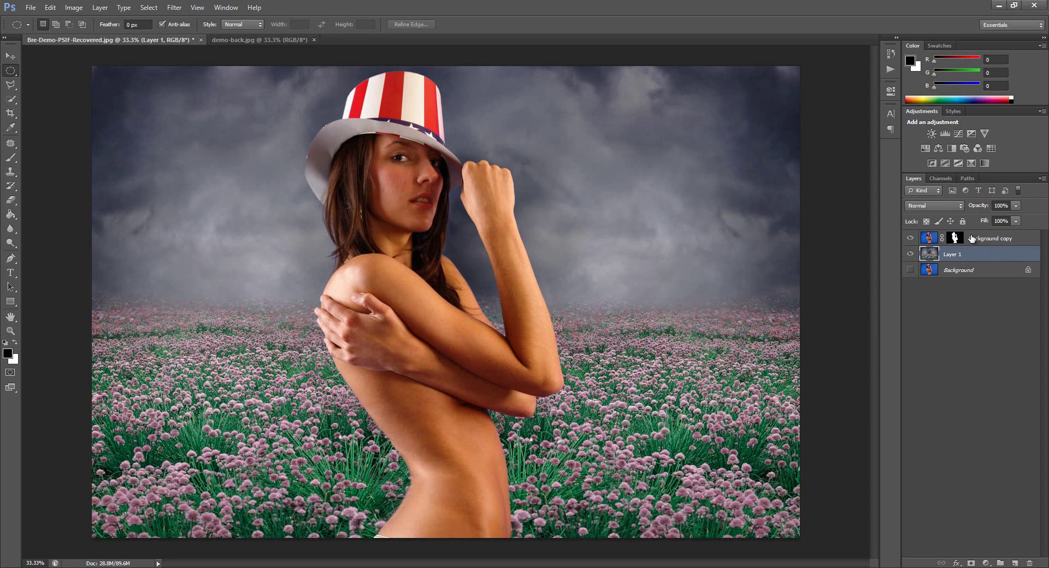
pyautogui.click(10, 55)
pyautogui.click(9, 55)
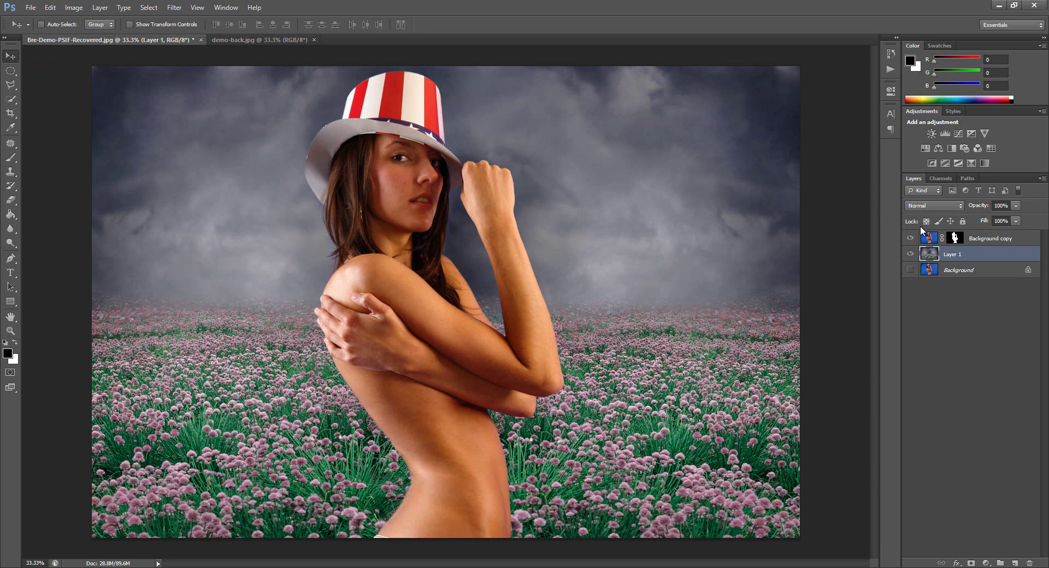
pyautogui.click(931, 237)
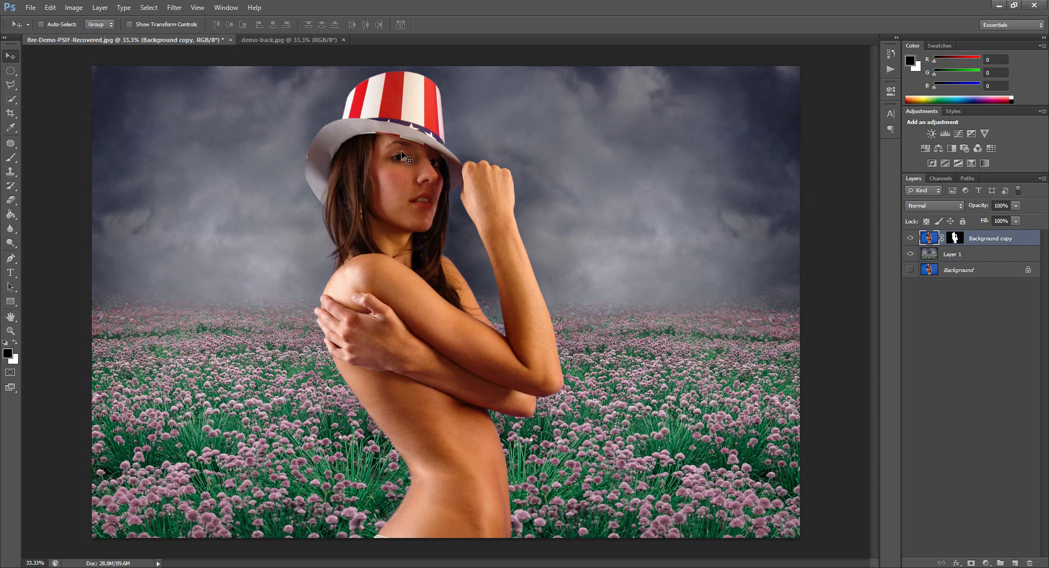
pyautogui.moveTo(389, 153); pyautogui.dragTo(605, 154)
pyautogui.moveTo(317, 151); pyautogui.dragTo(608, 140)
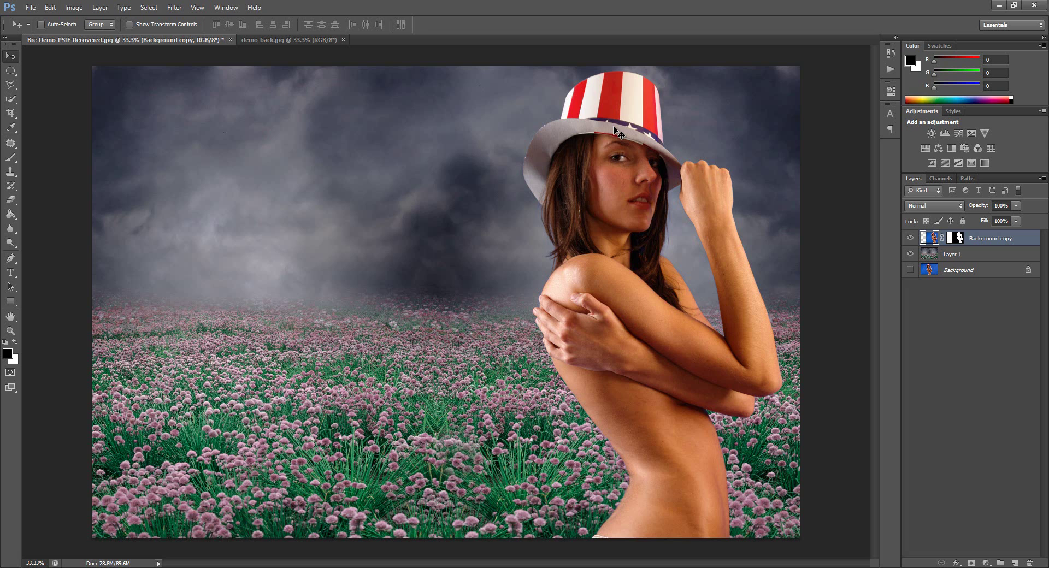
# Step: Free-transform the woman down to about 86.8%, nudge her into place, and commit
pyautogui.hotkey('ctrl', 't')
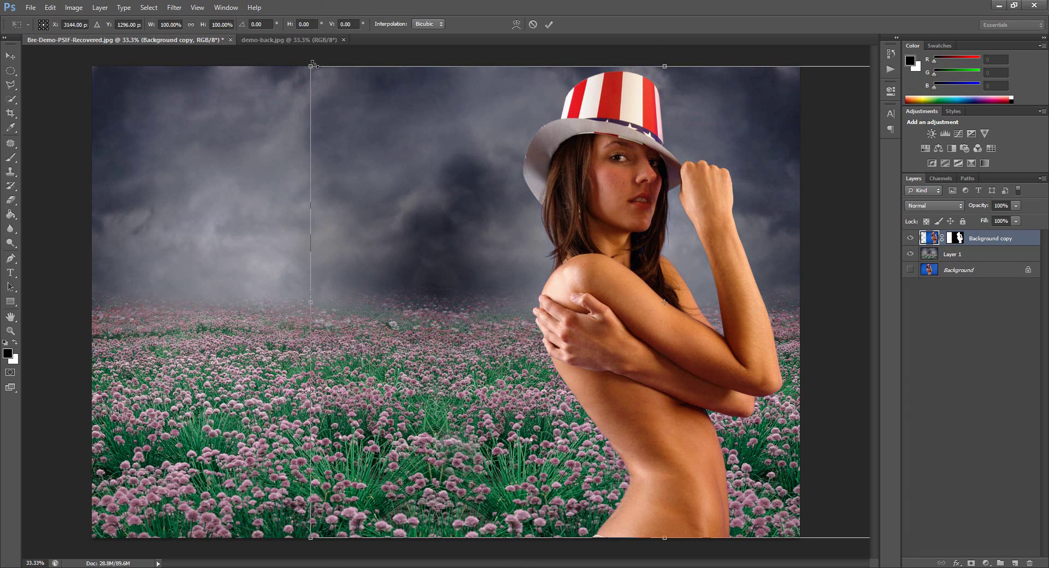
pyautogui.moveTo(313, 65); pyautogui.dragTo(404, 129)
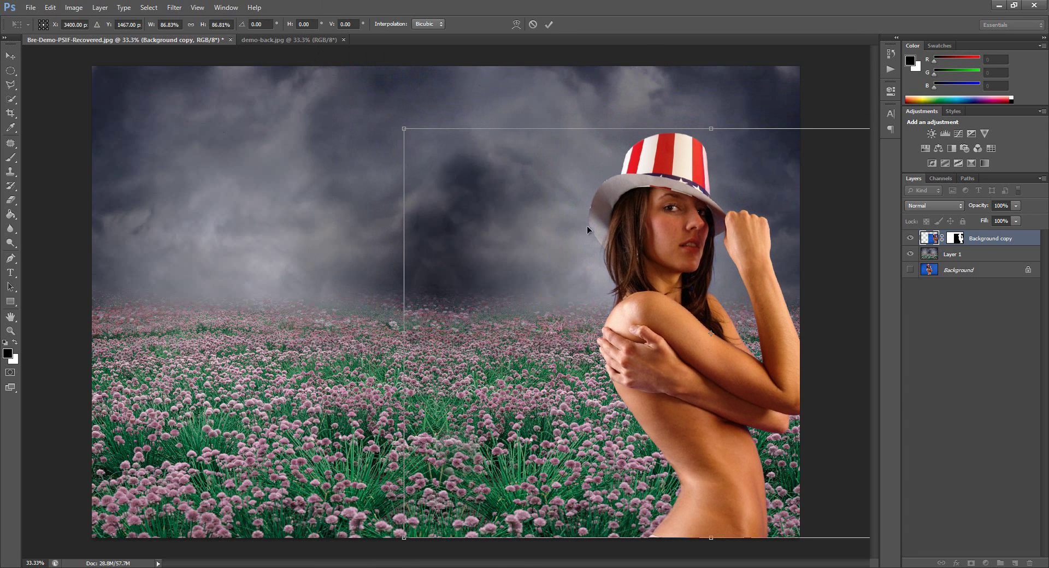
pyautogui.moveTo(654, 232); pyautogui.dragTo(625, 234)
pyautogui.press('Return')
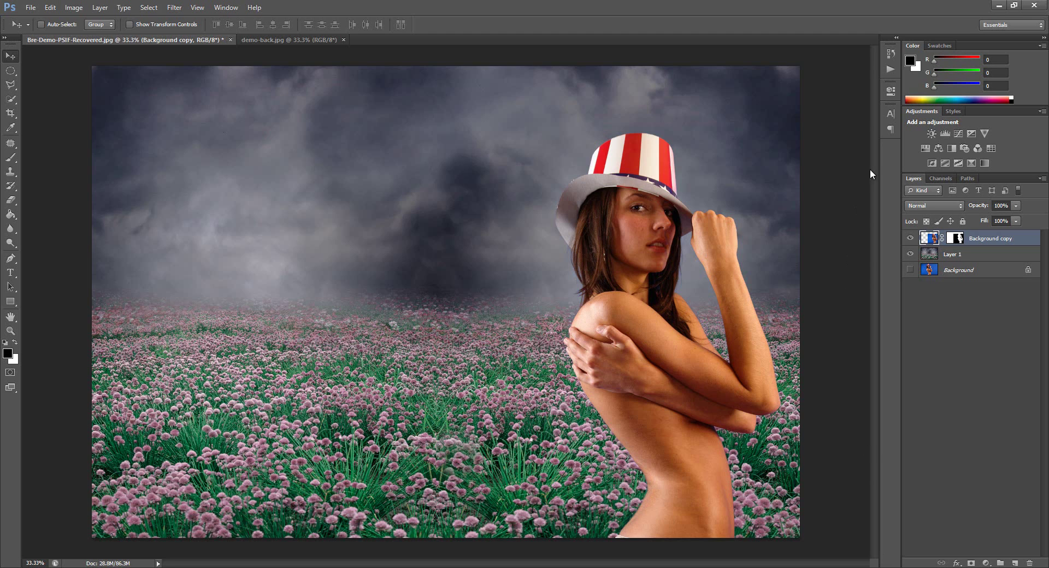
# Step: Play the testy65 action to add the Curves 1 vignette, then set its opacity to 81%
pyautogui.click(892, 68)
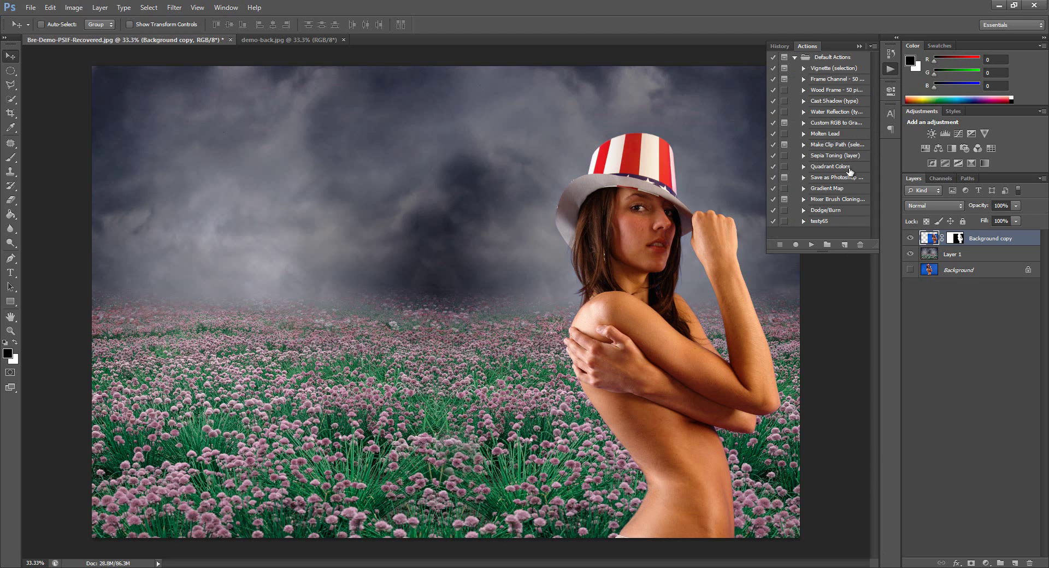
pyautogui.click(823, 222)
pyautogui.click(811, 244)
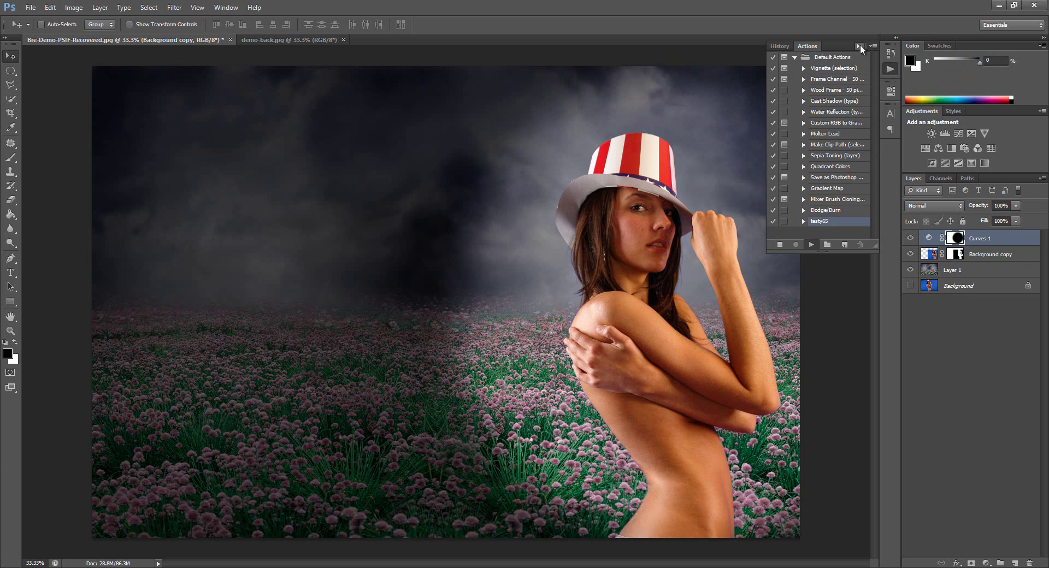
pyautogui.click(860, 45)
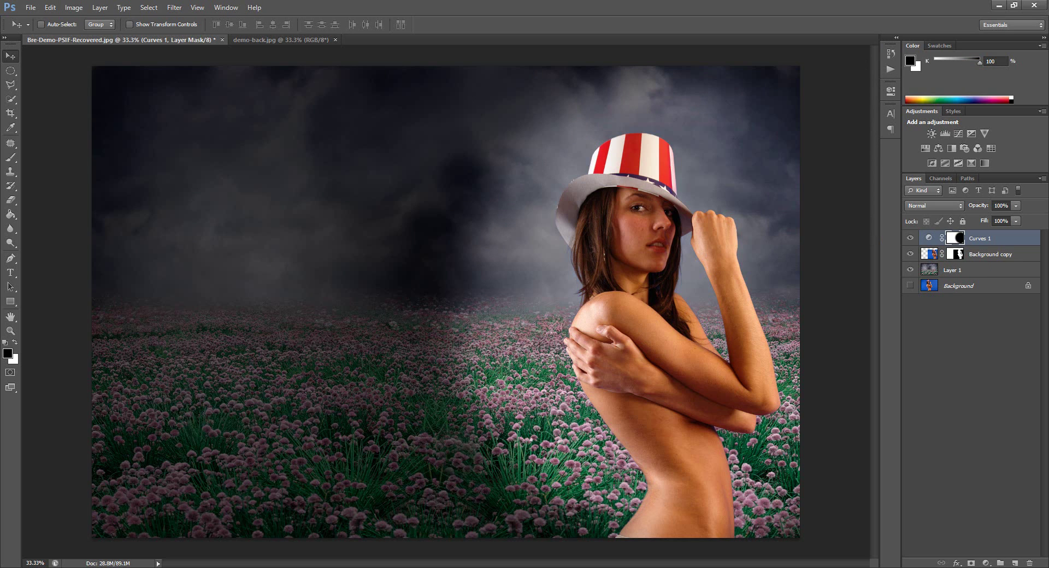
pyautogui.click(1017, 207)
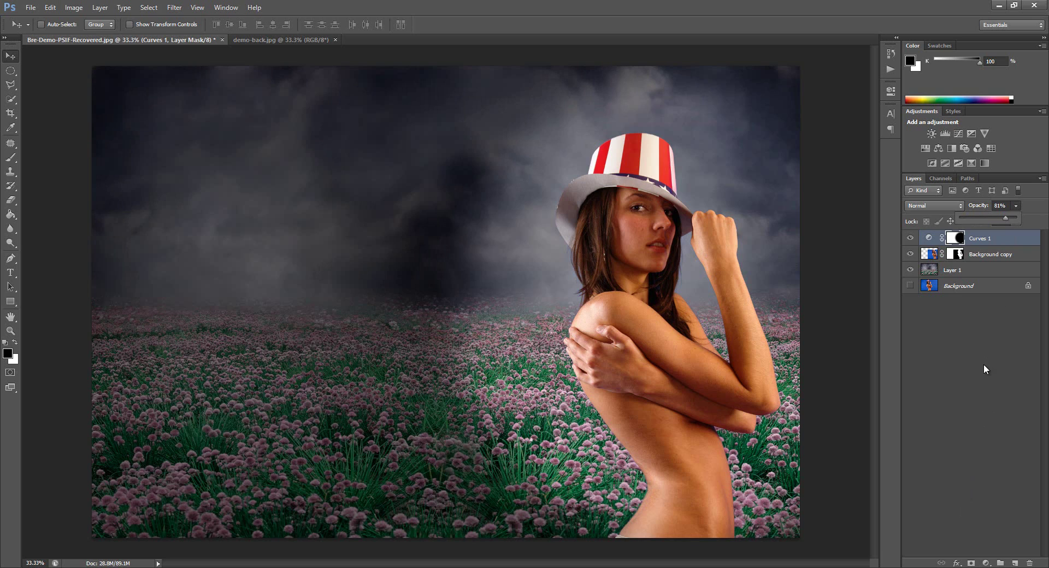
pyautogui.click(982, 366)
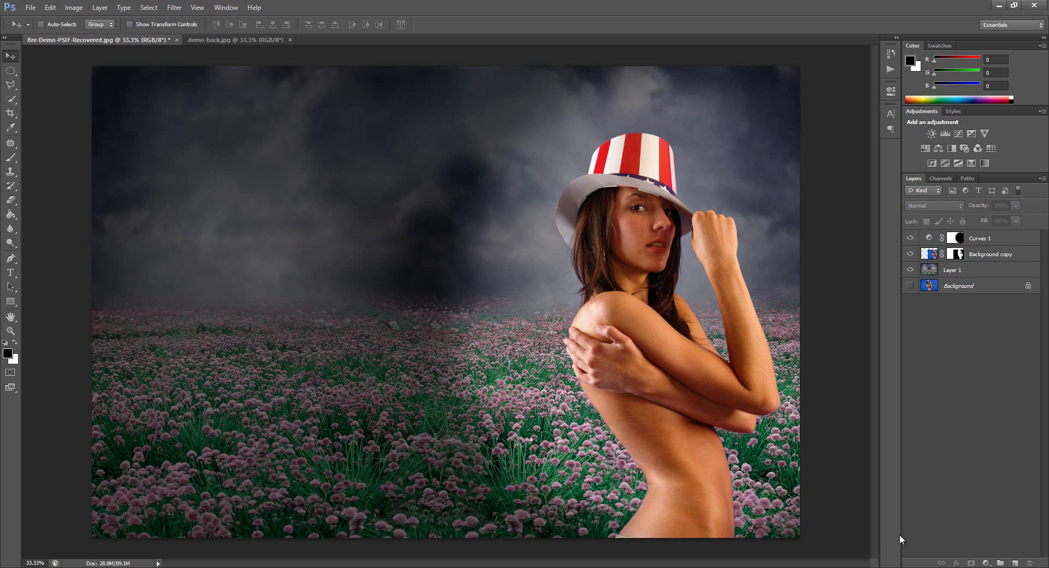